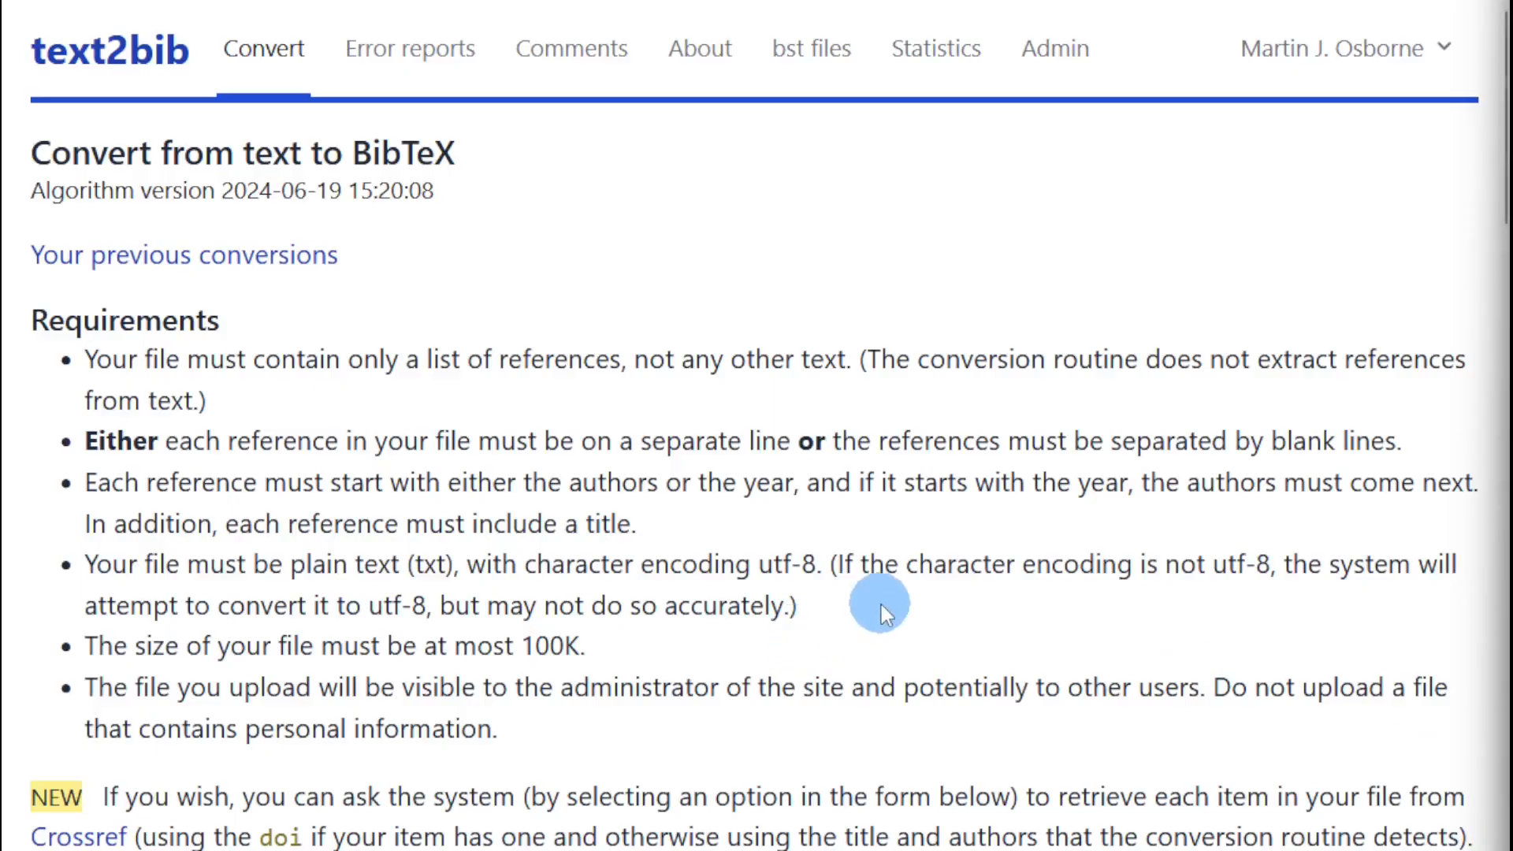
Turn on retrieval of matching references from Crossref.org and submit the file for conversion
scroll(880, 604, down, 7)
scroll(881, 600, down, 12)
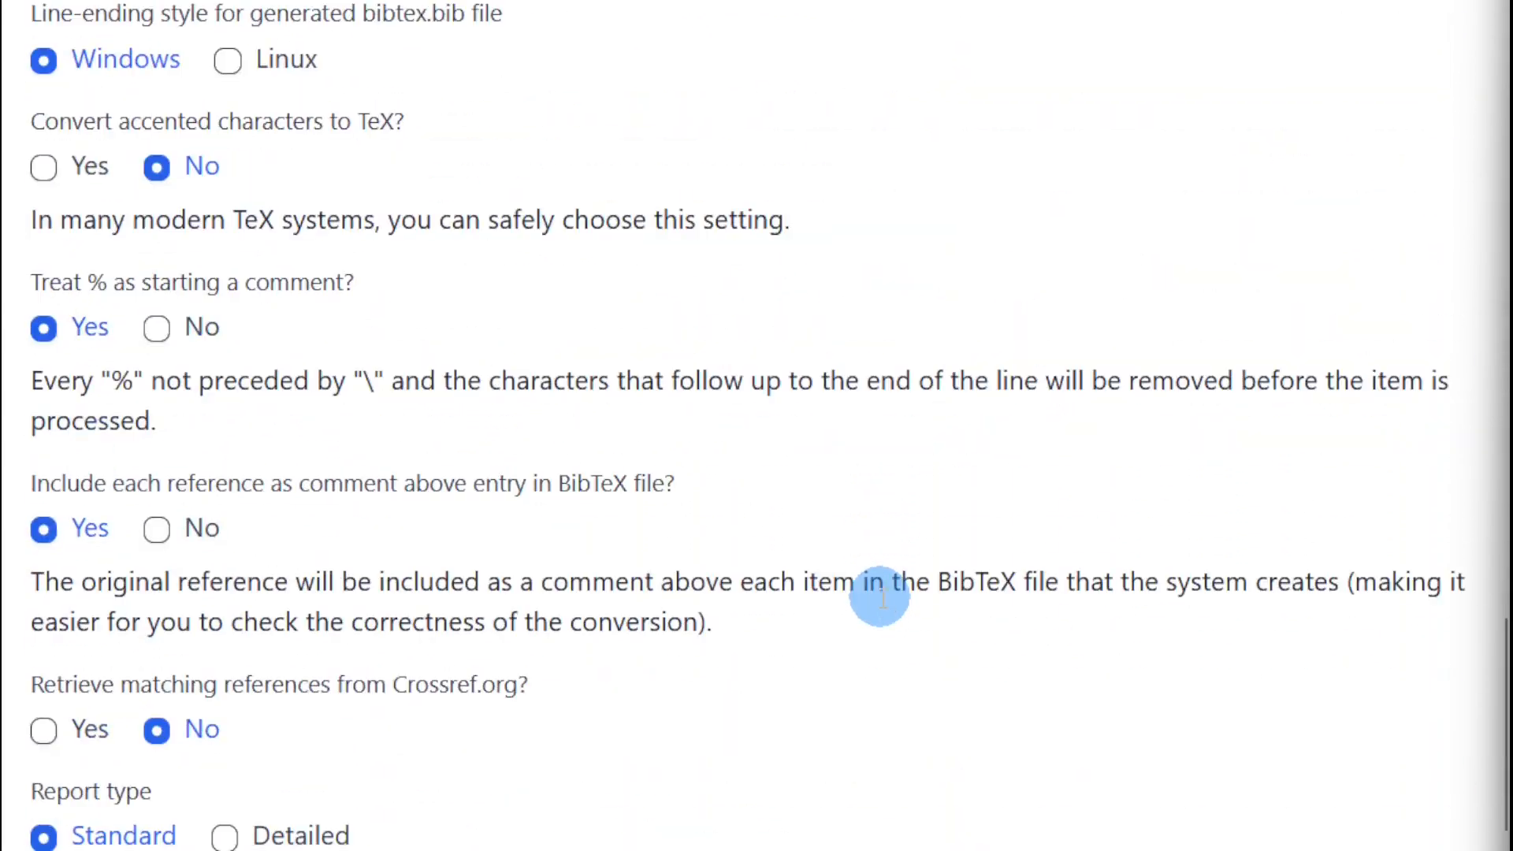
click(41, 732)
scroll(417, 713, down, 1)
scroll(414, 710, down, 5)
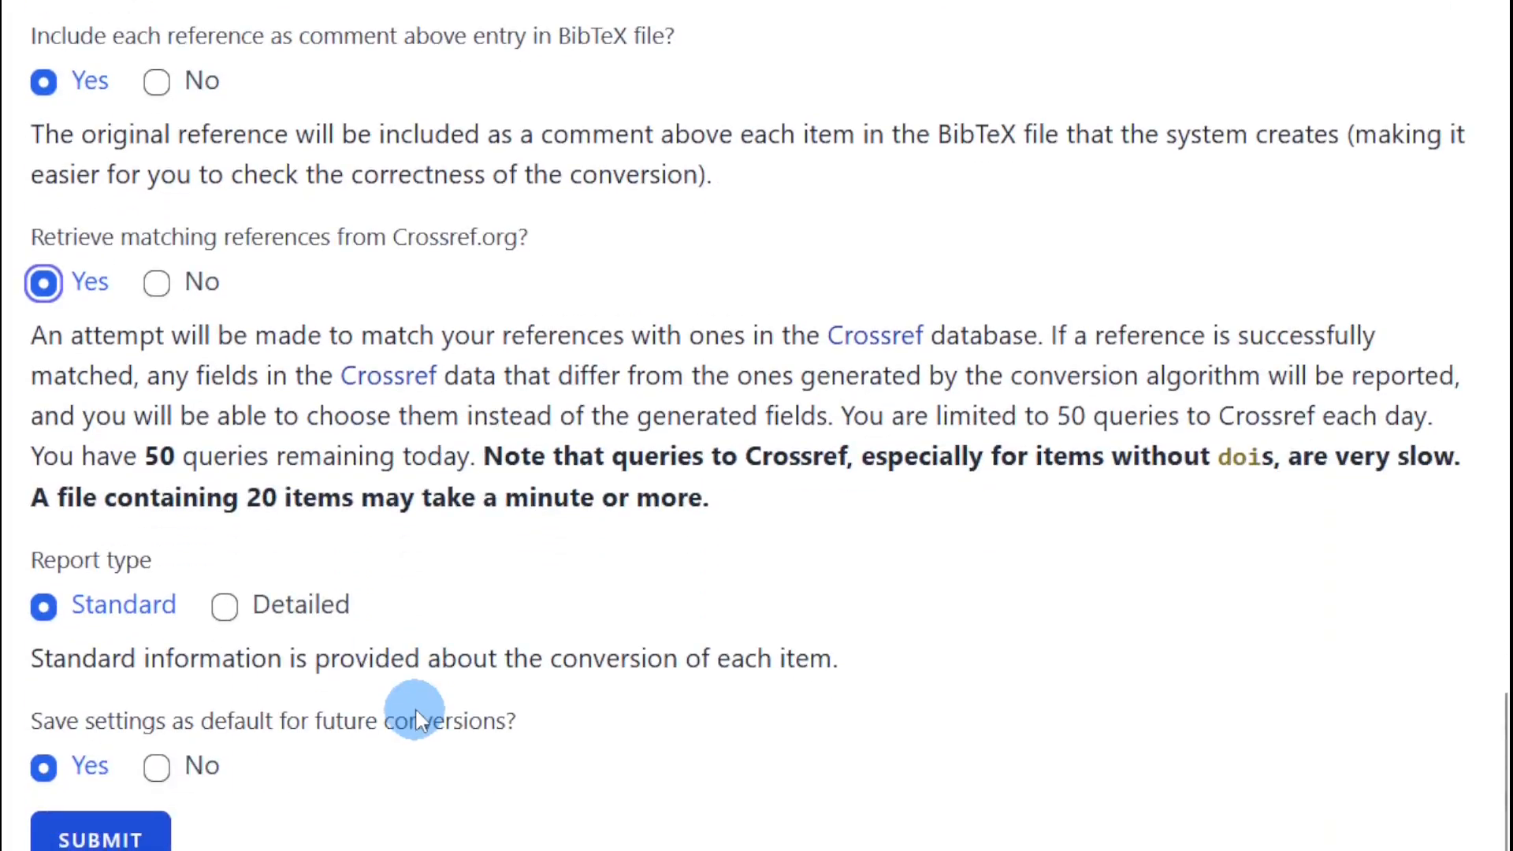
click(139, 840)
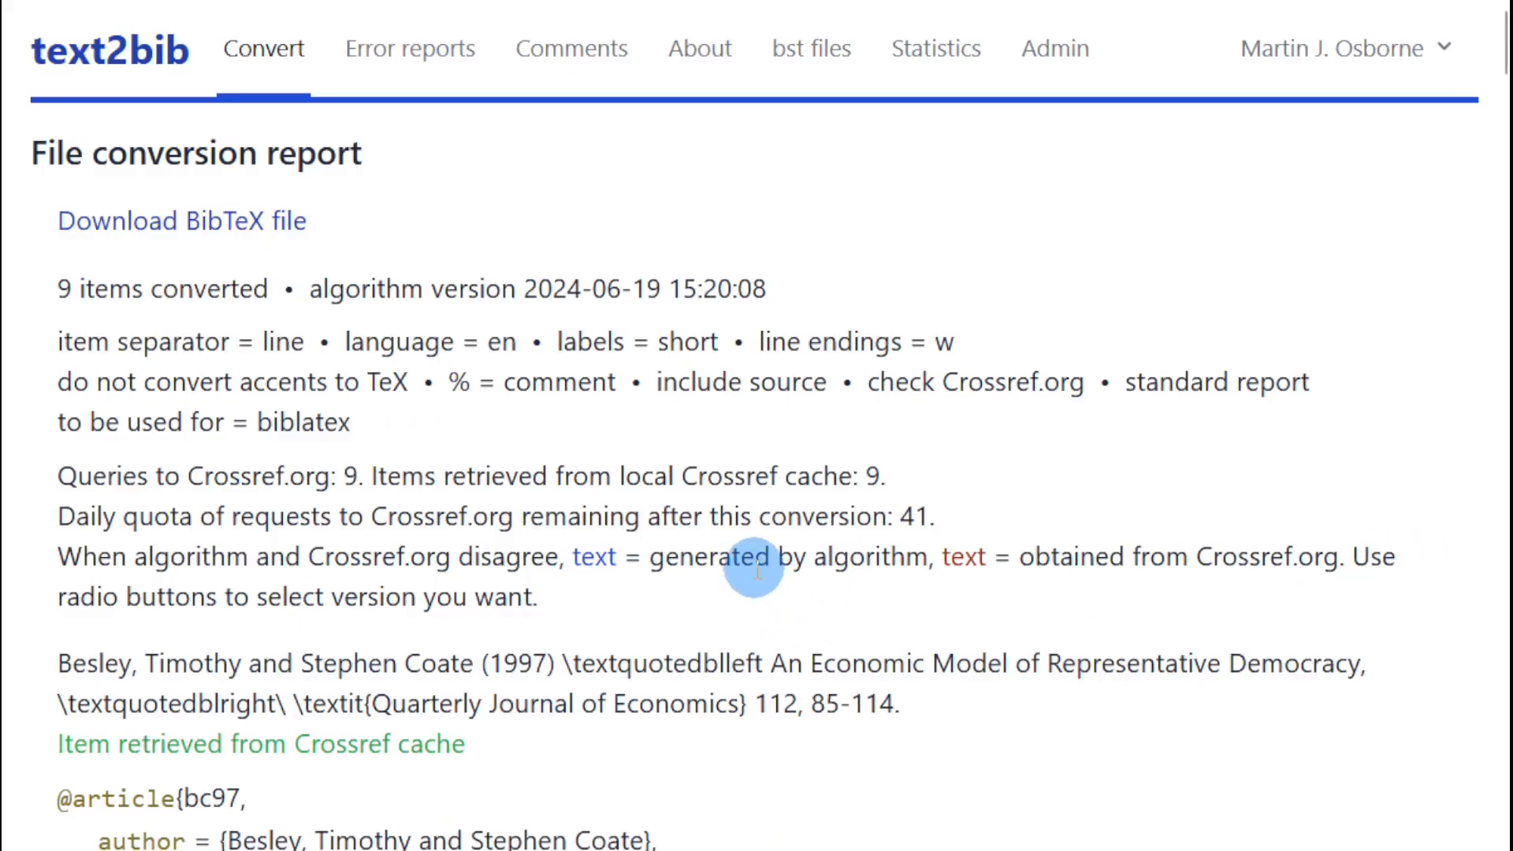
scroll(757, 567, down, 5)
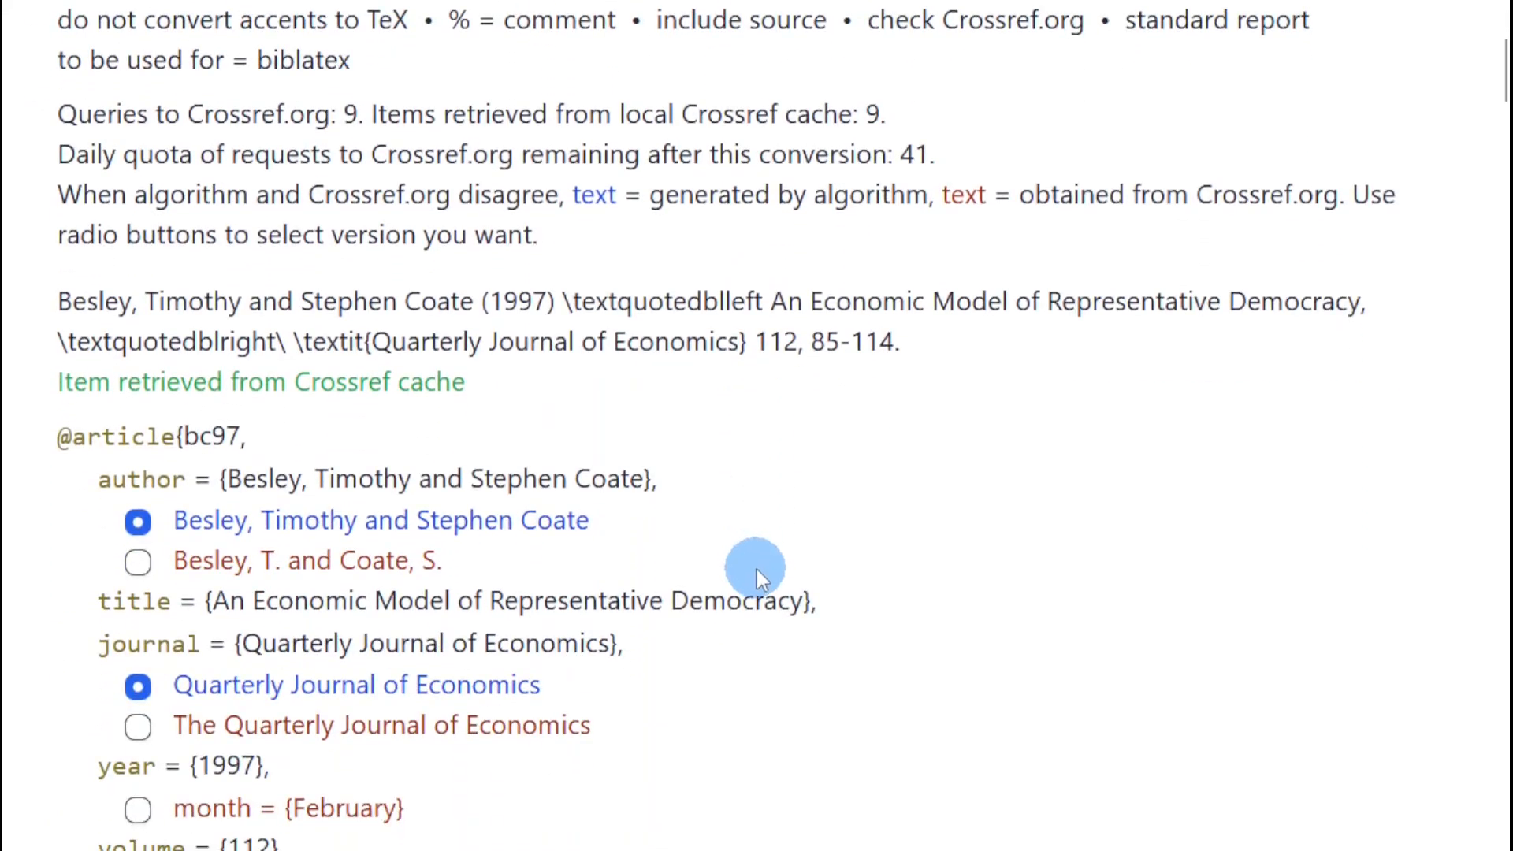
scroll(757, 569, down, 3)
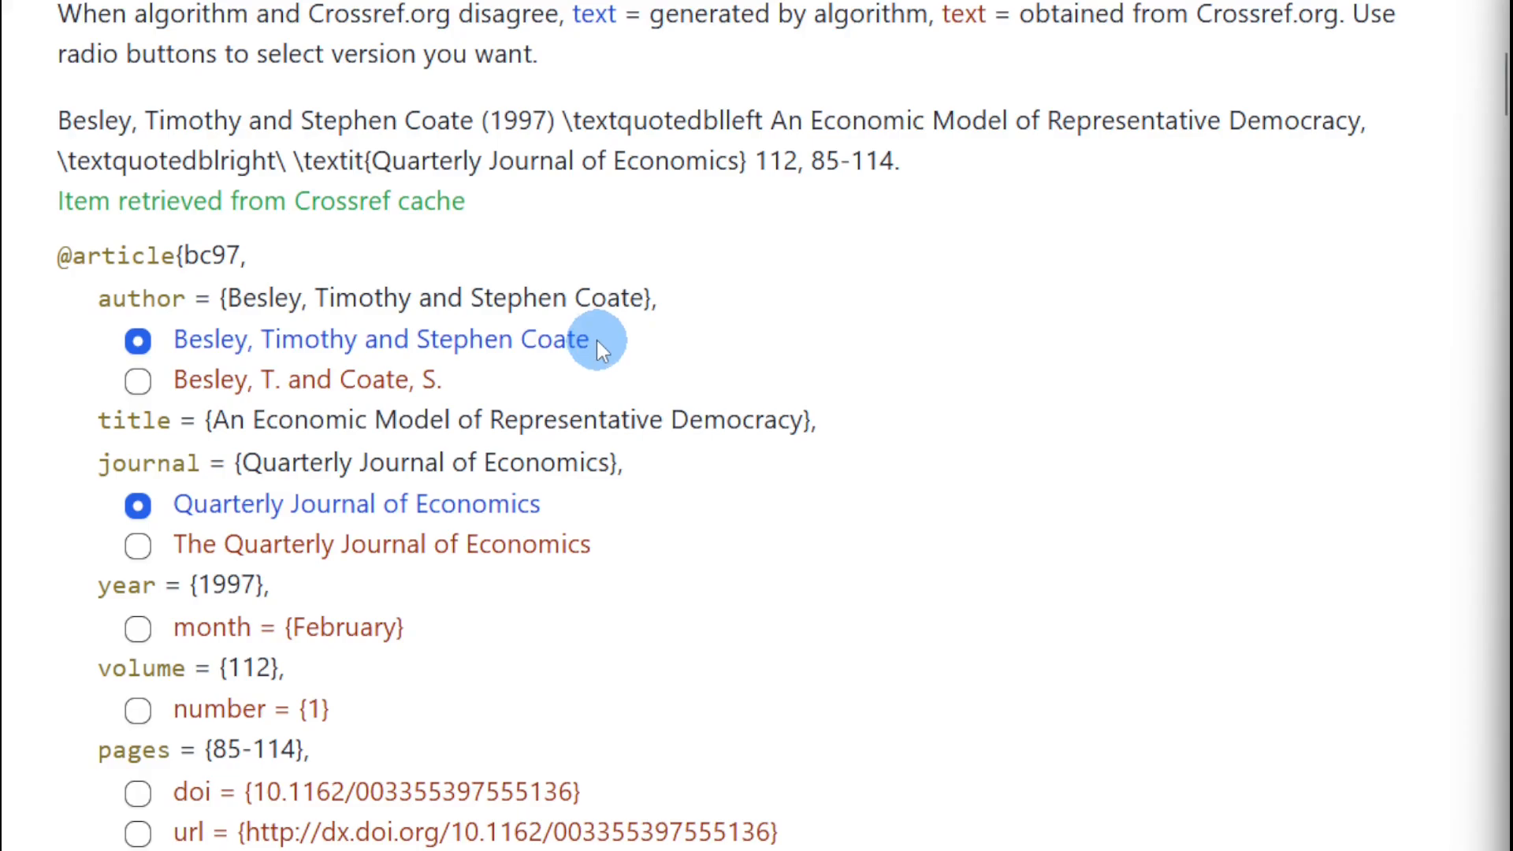
click(140, 383)
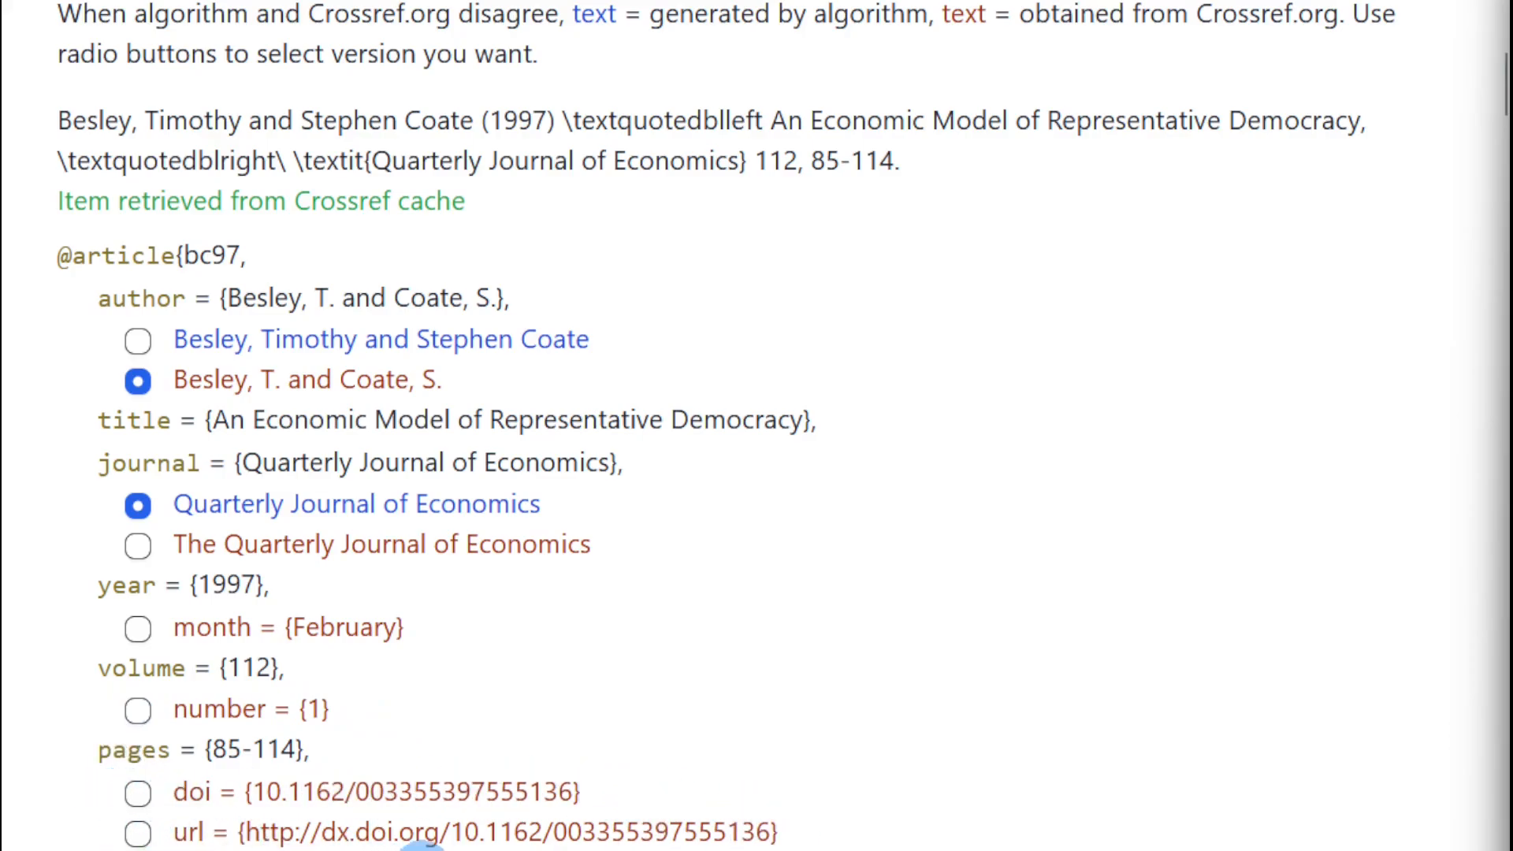
click(136, 793)
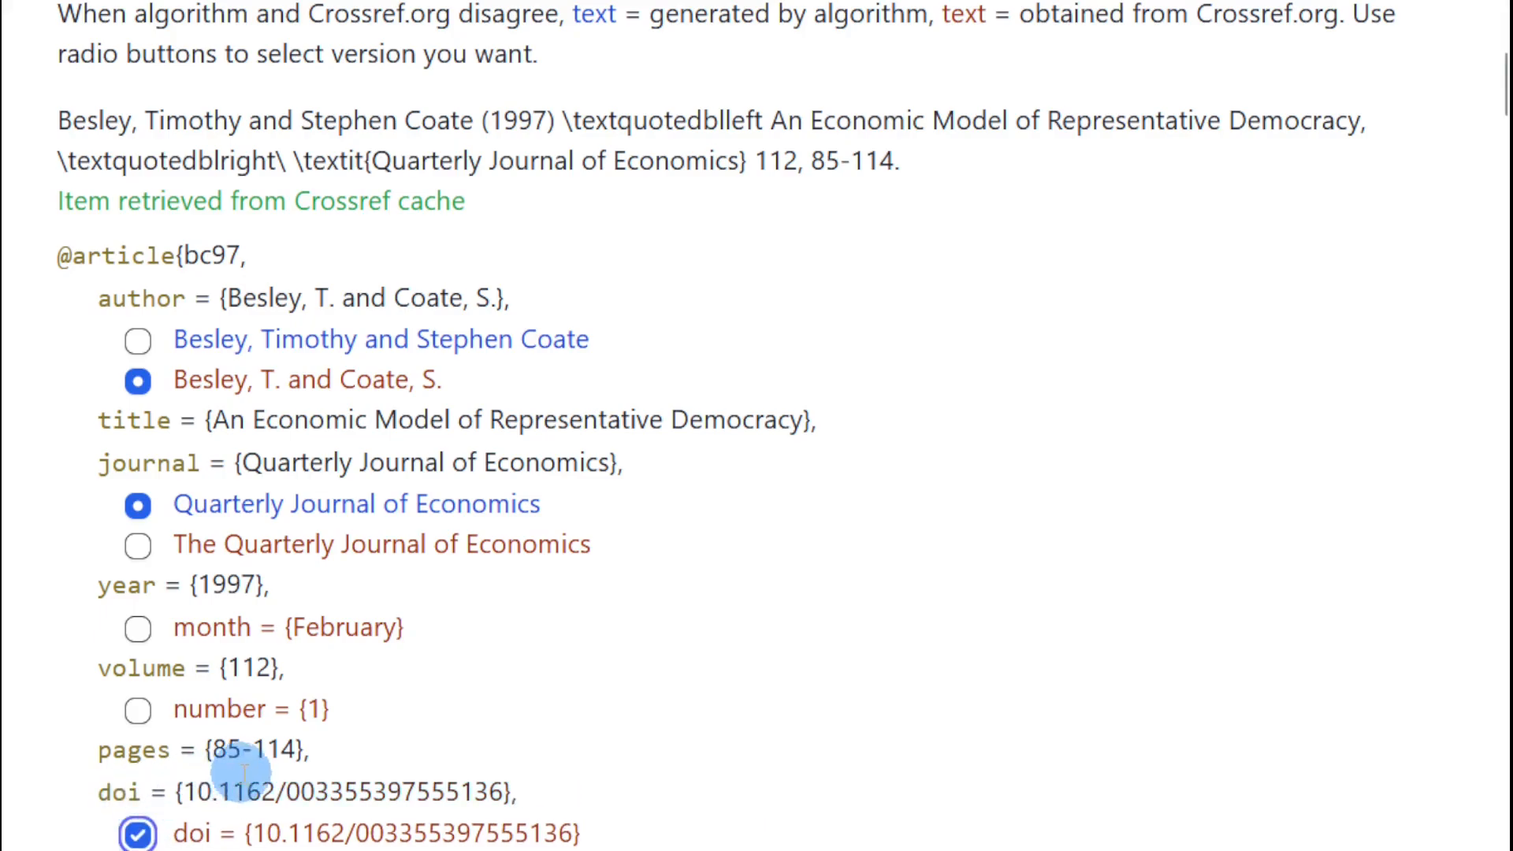
Clear the number field of the bc97 article, submit the correction and mark the item as correct
scroll(527, 787, down, 7)
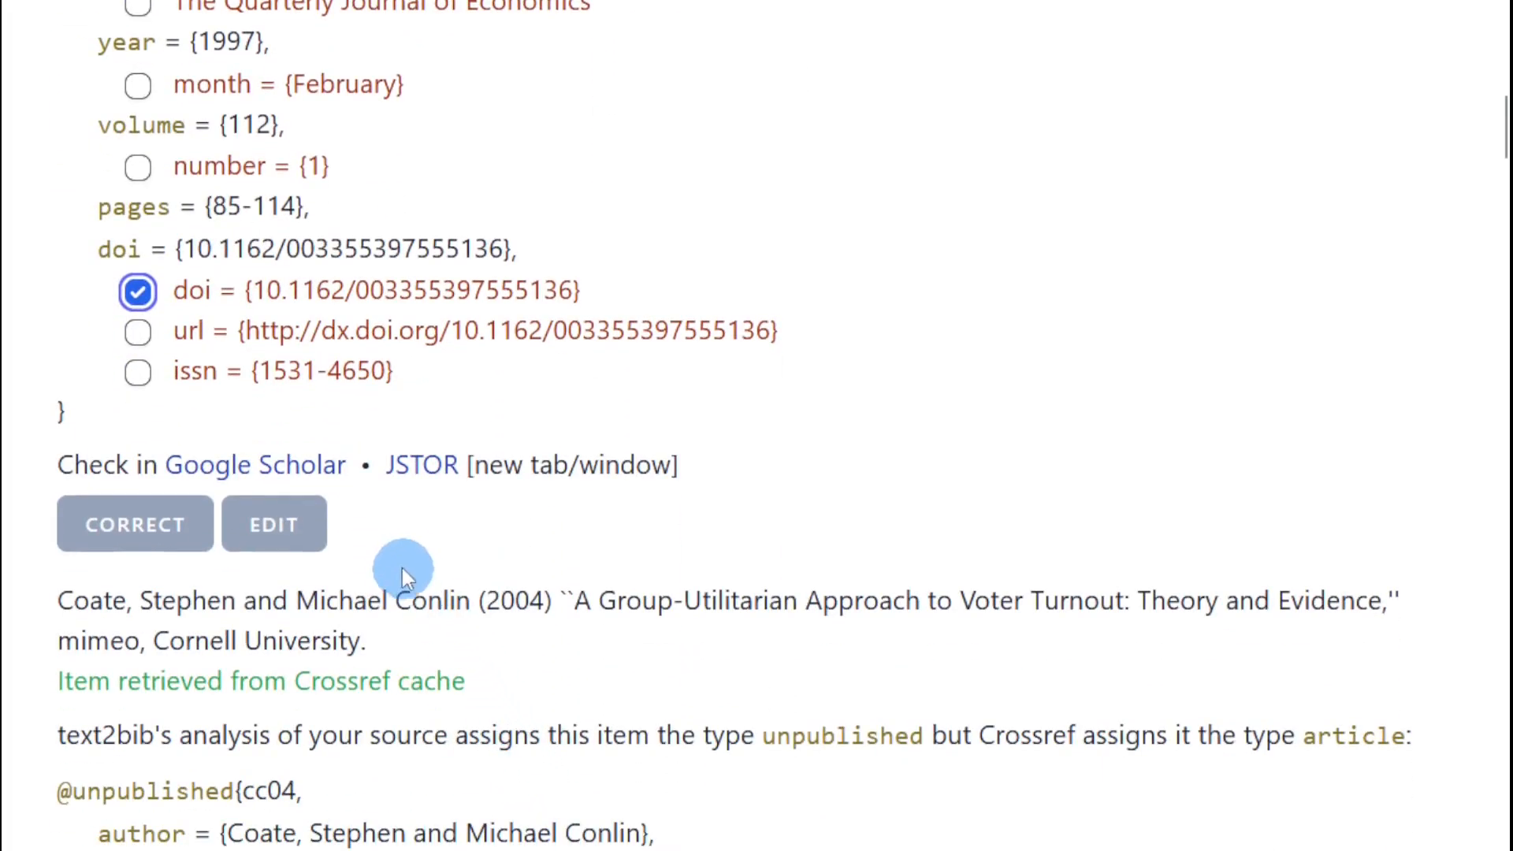
click(276, 525)
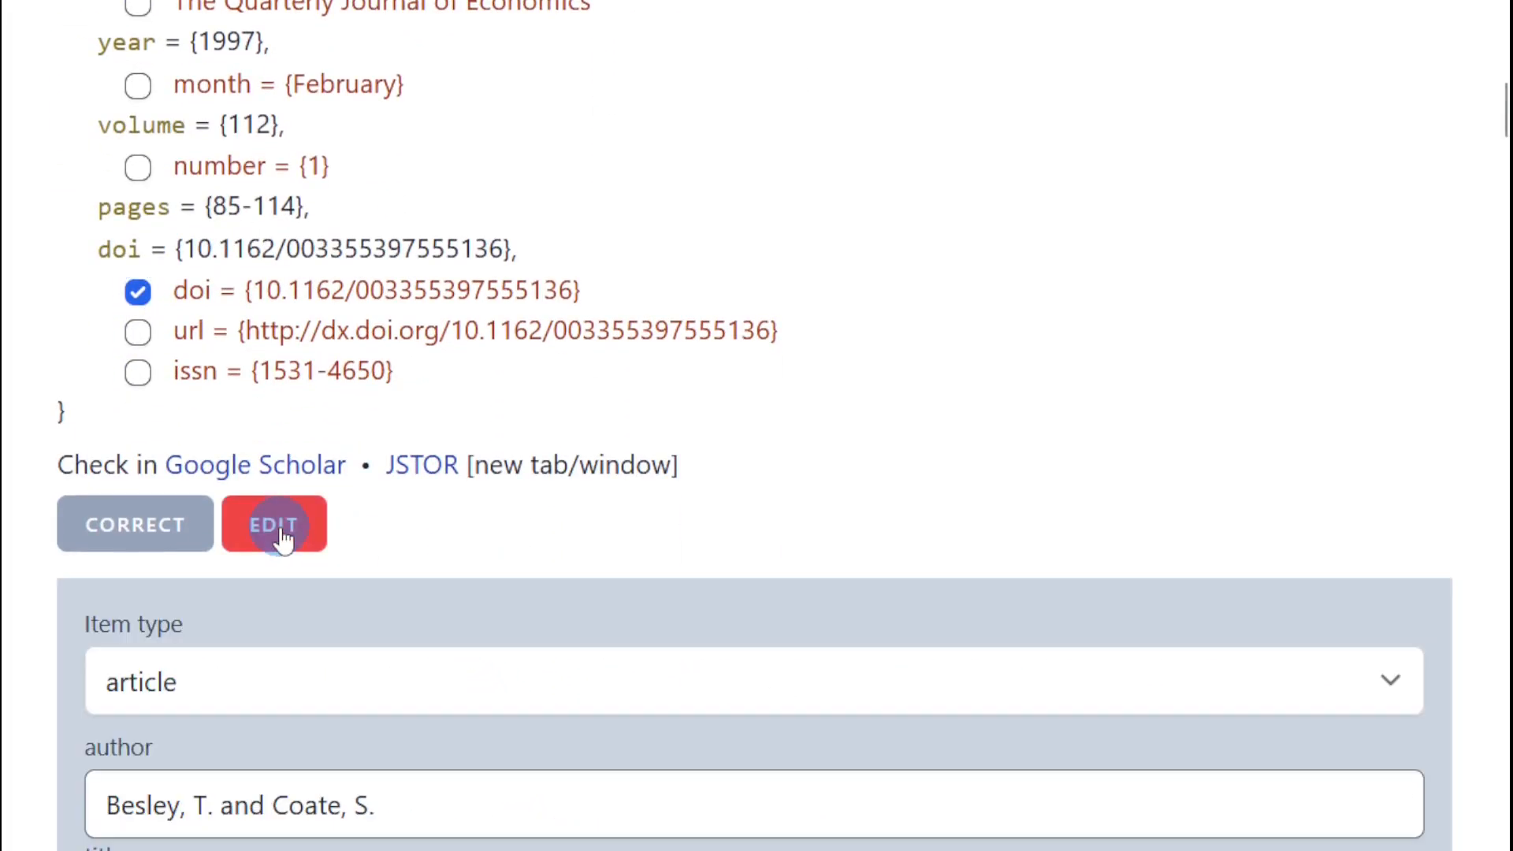
scroll(371, 551, down, 9)
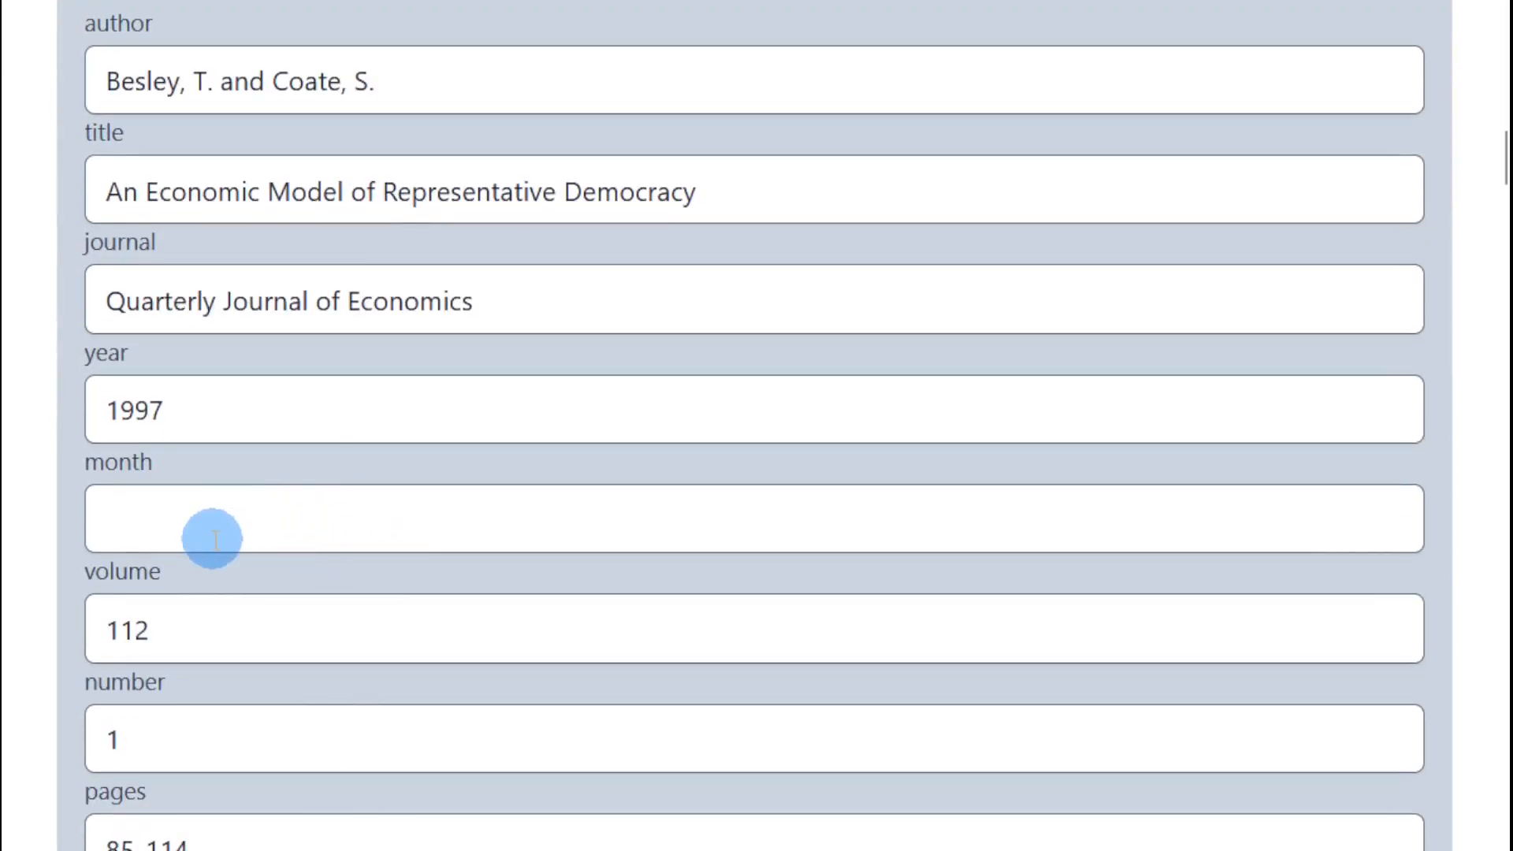
click(113, 738)
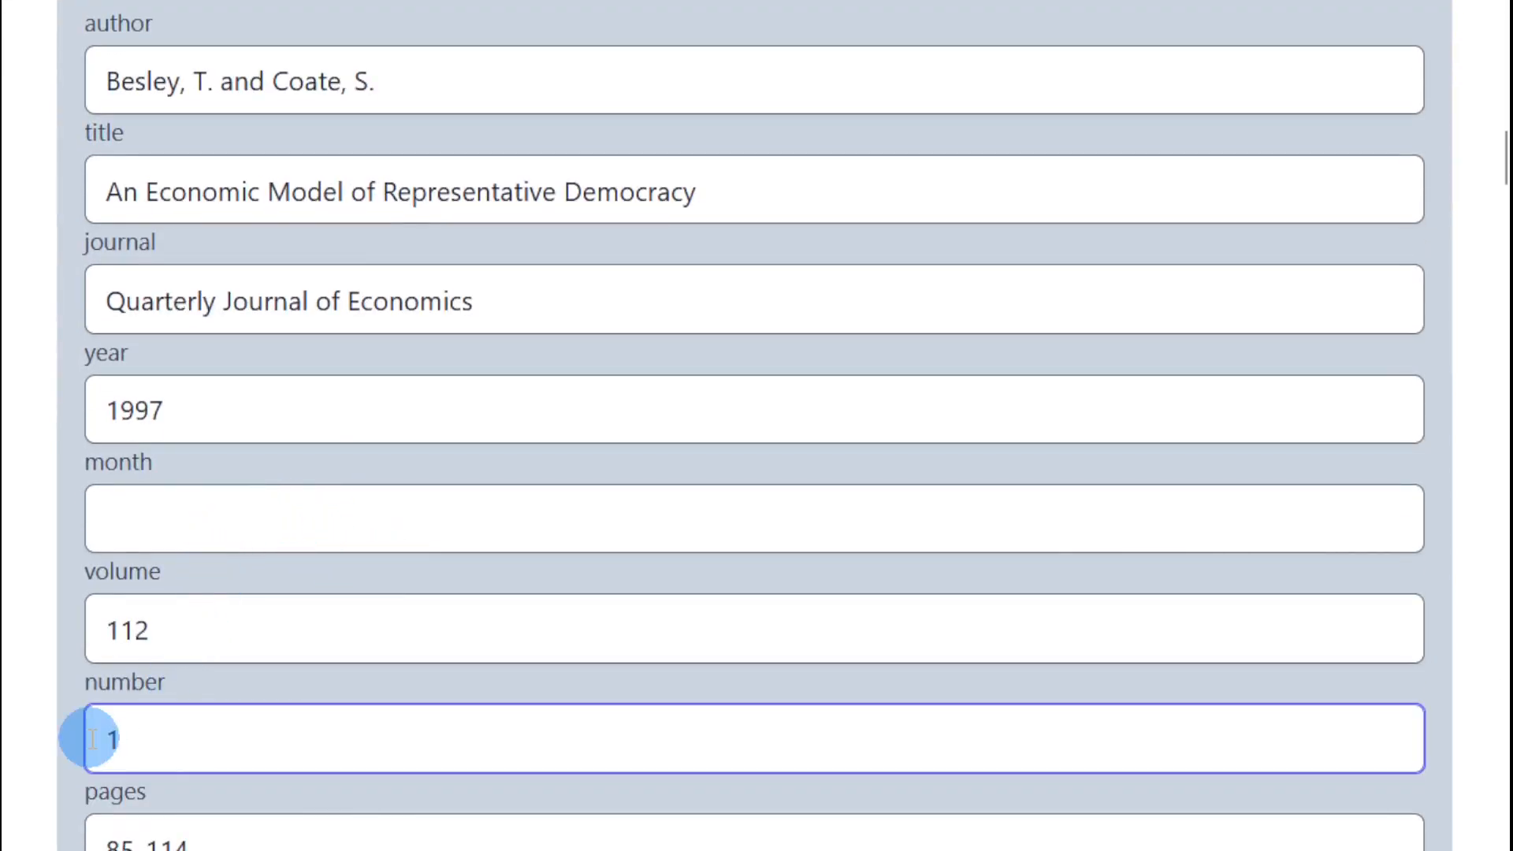
key(BackSpace)
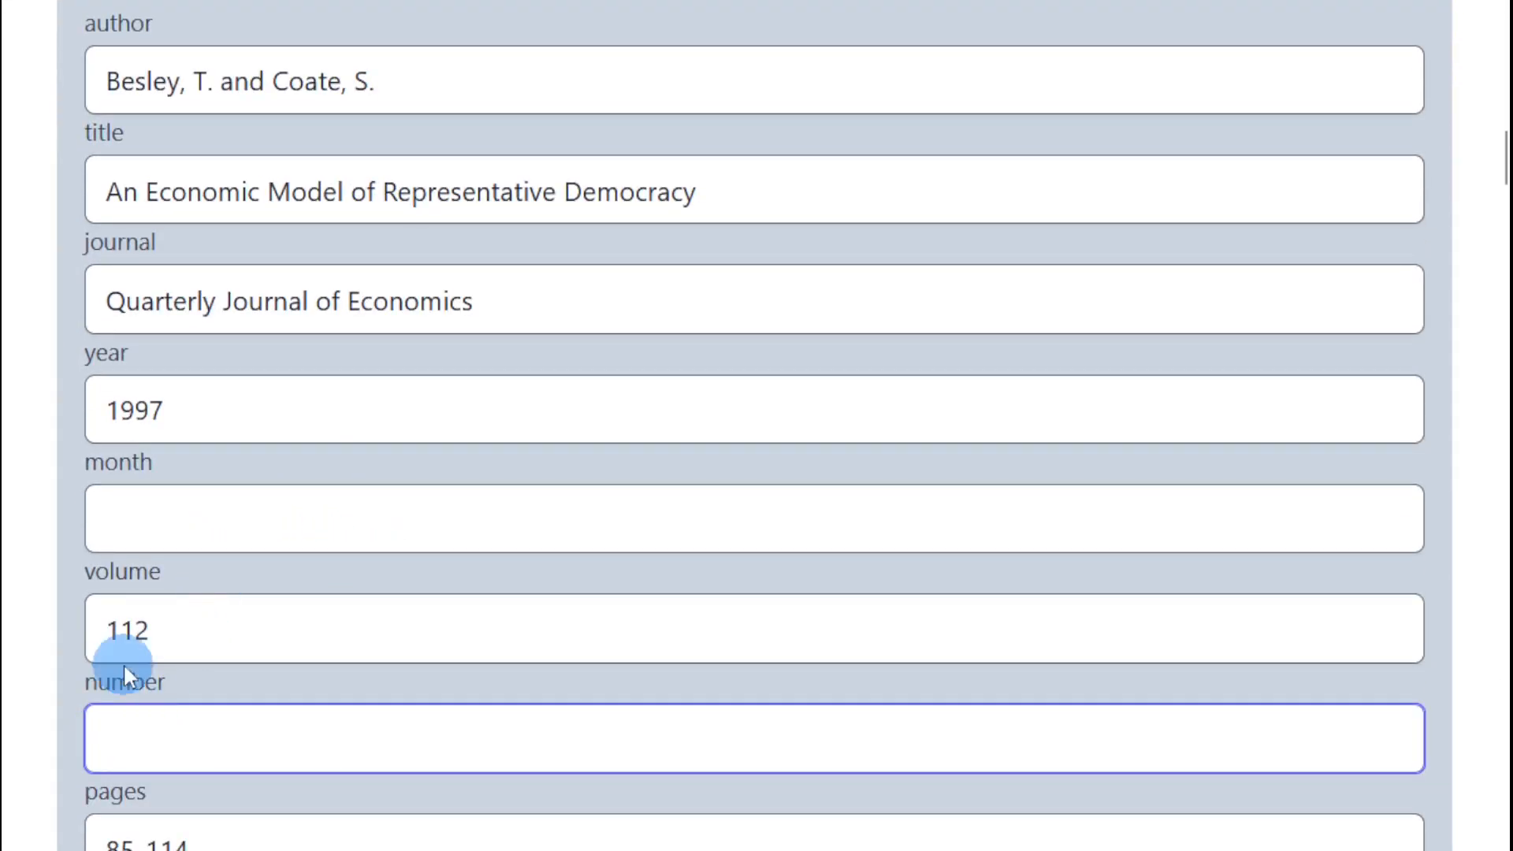
scroll(324, 638, down, 14)
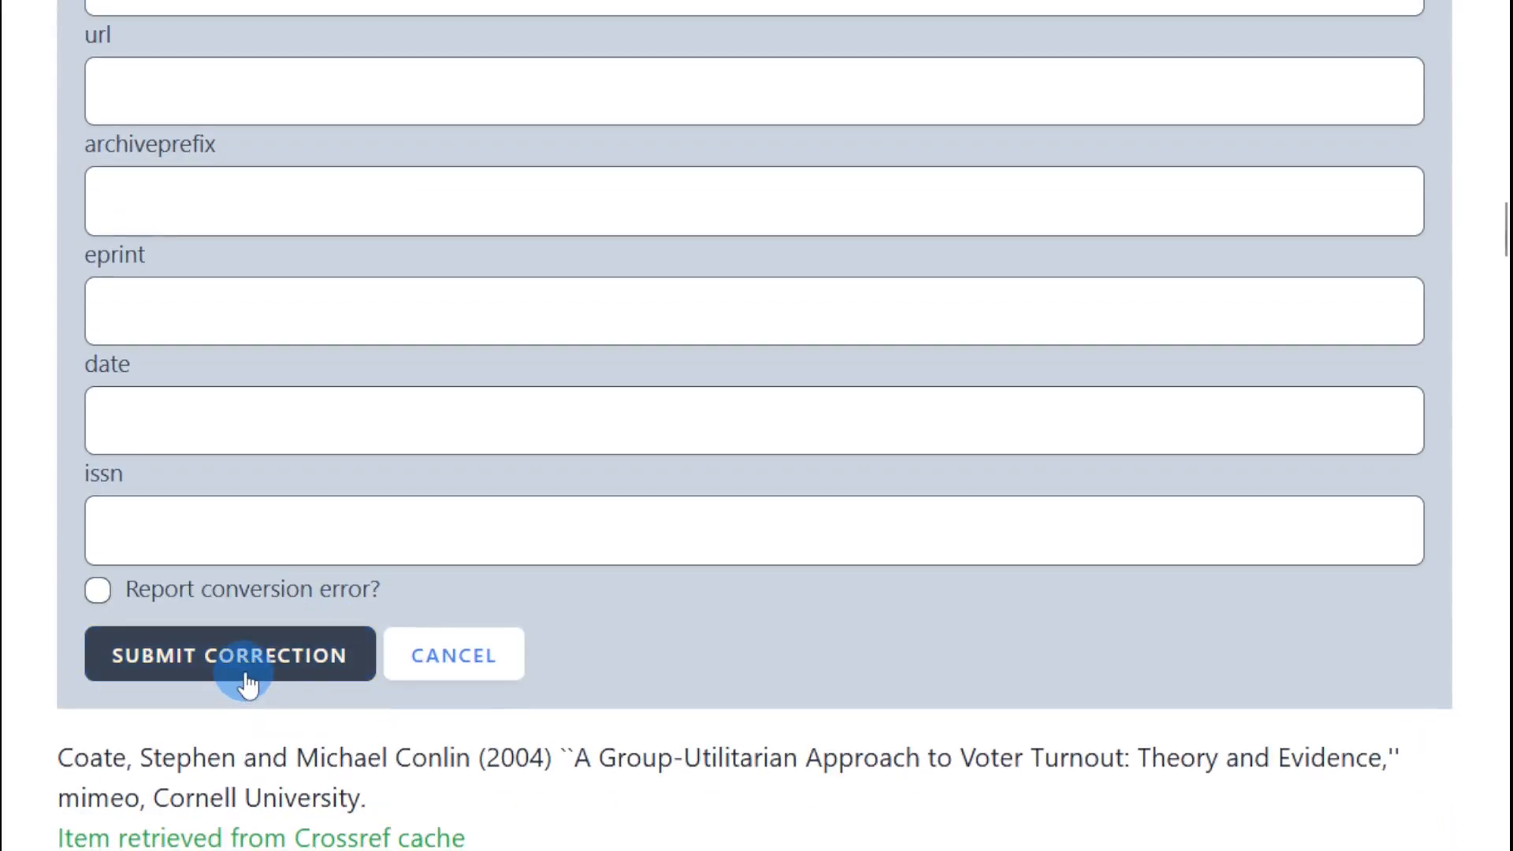
click(248, 679)
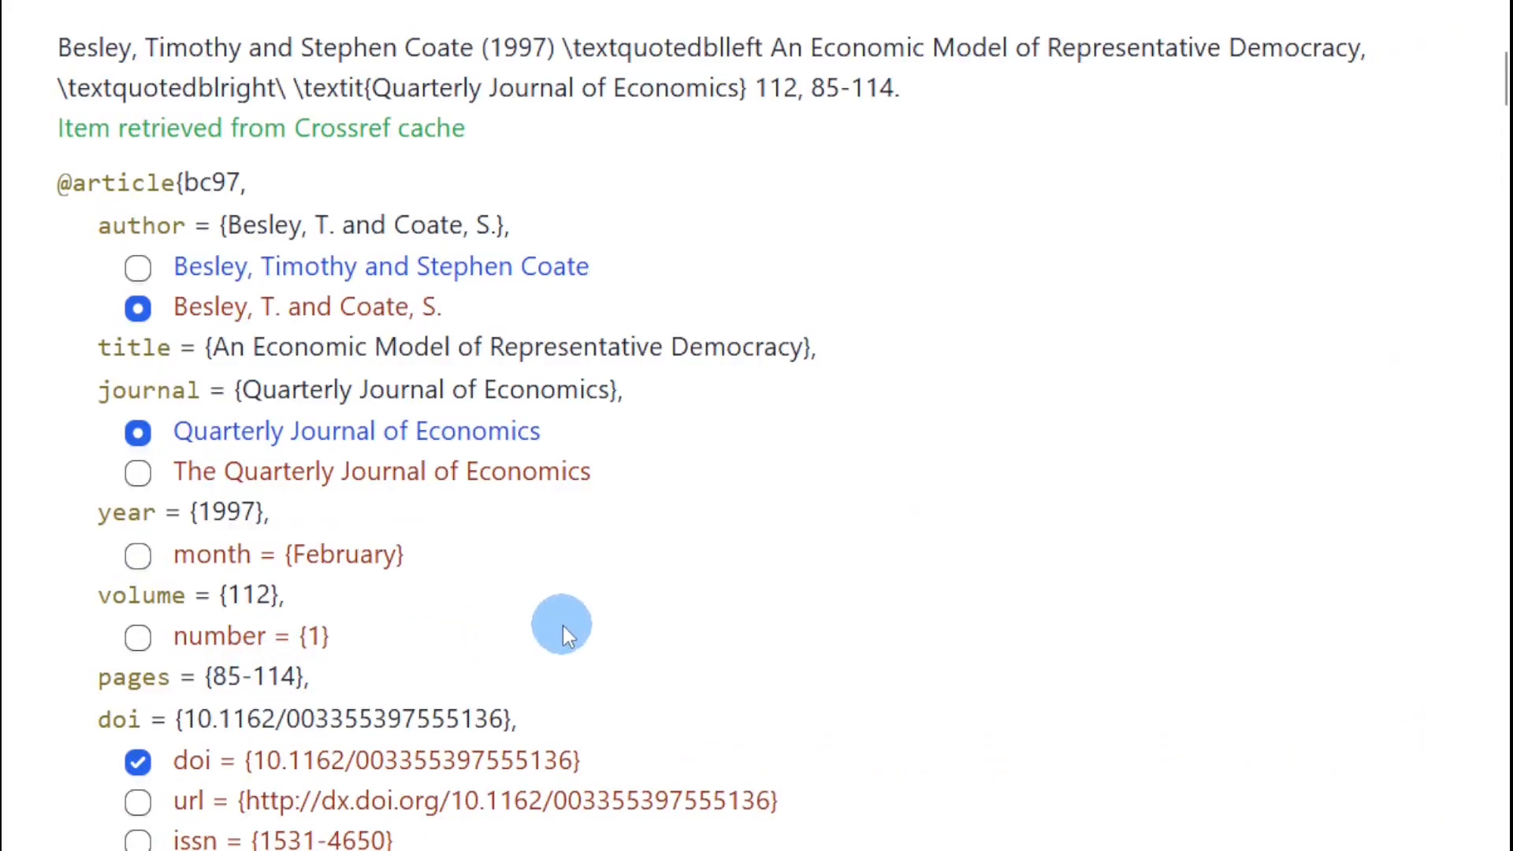
scroll(563, 626, down, 5)
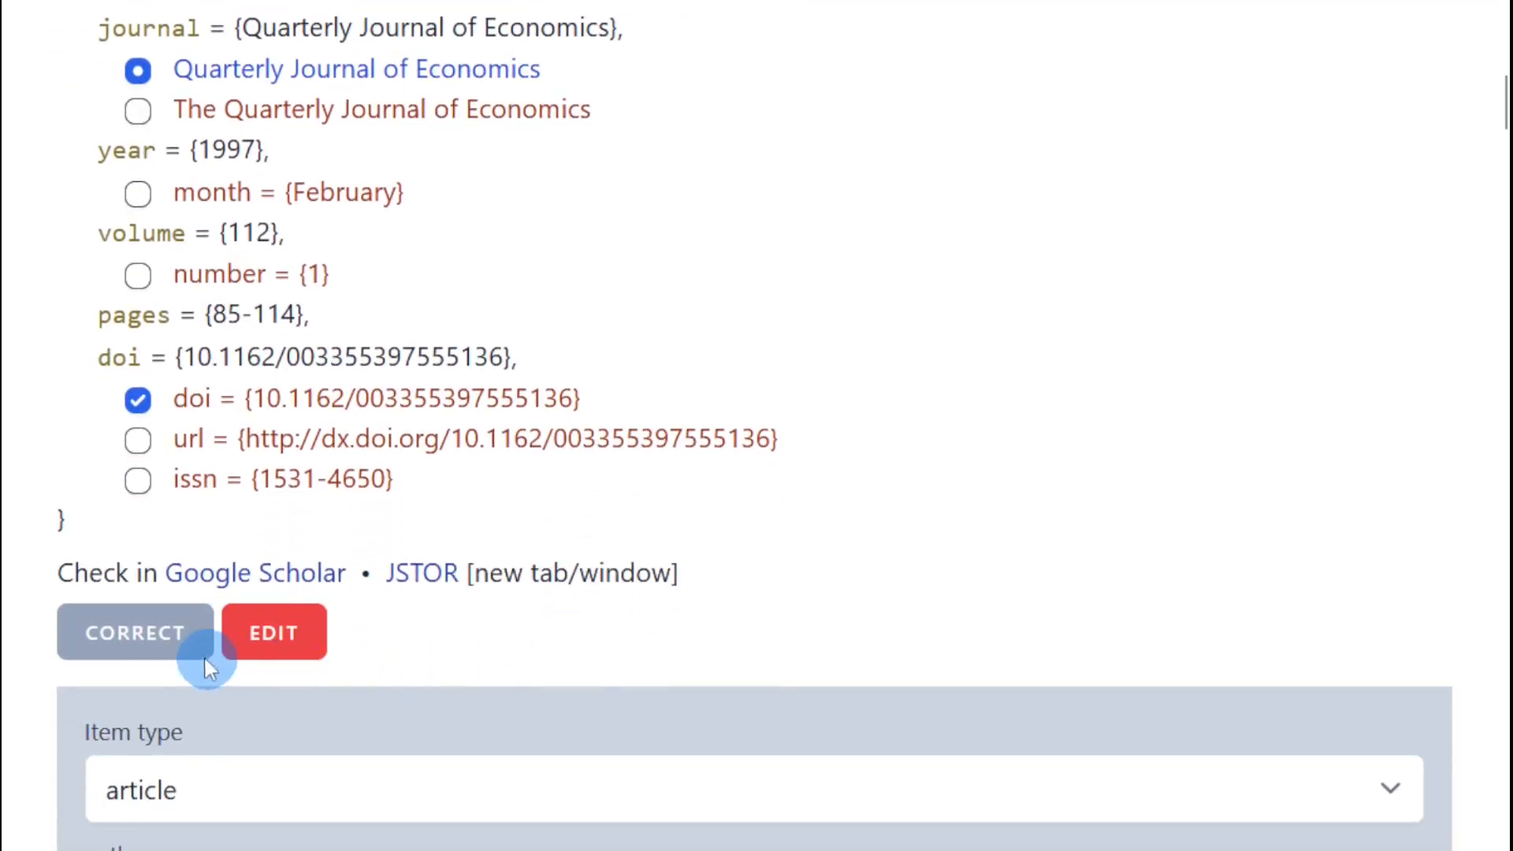
click(167, 651)
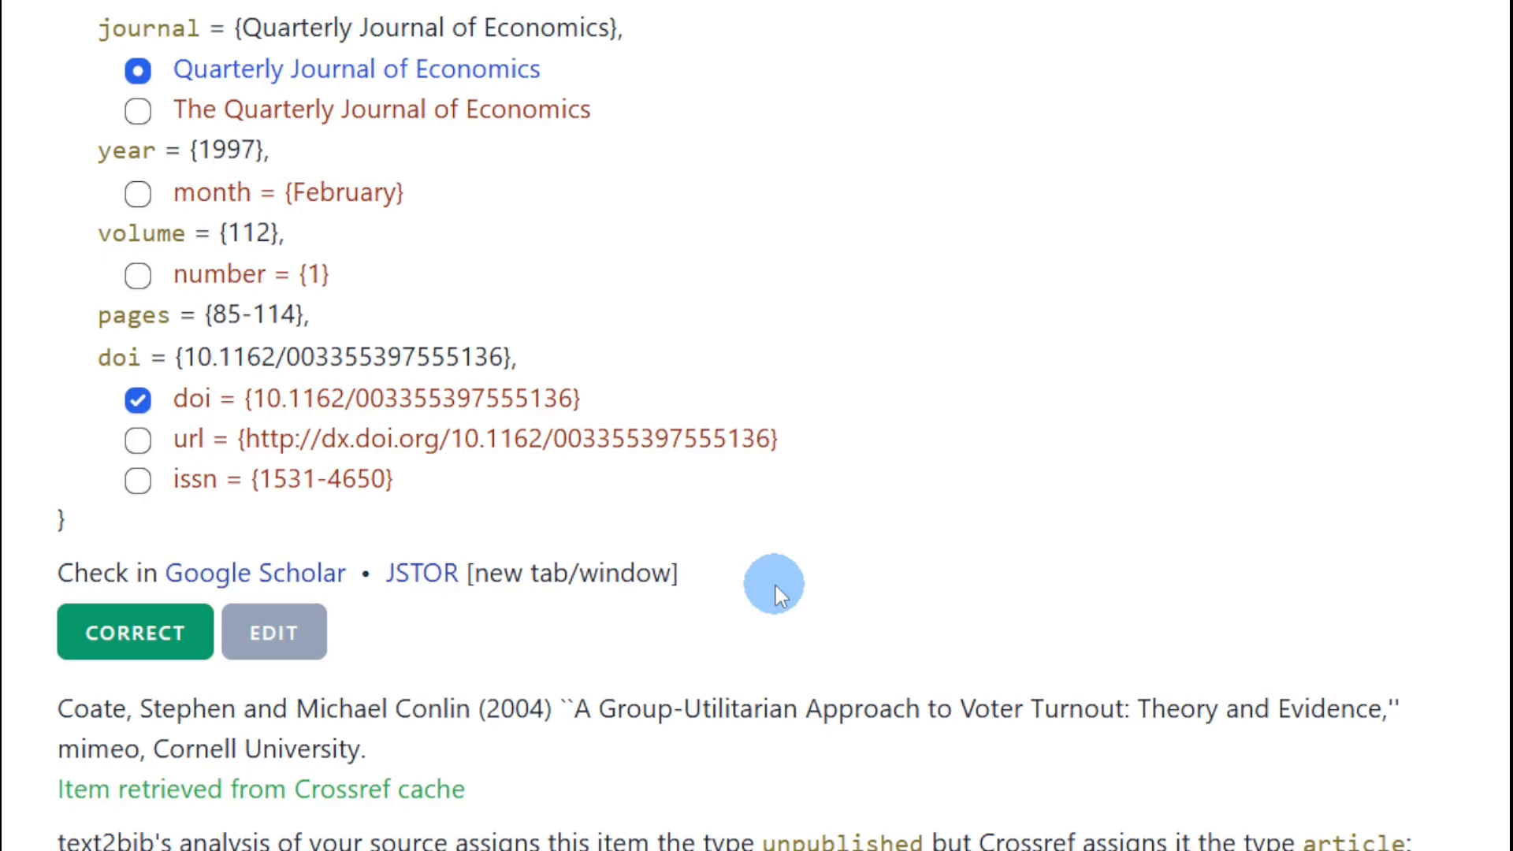
Choose the Crossref article version for the cc04 item instead of the unpublished version
scroll(775, 585, down, 5)
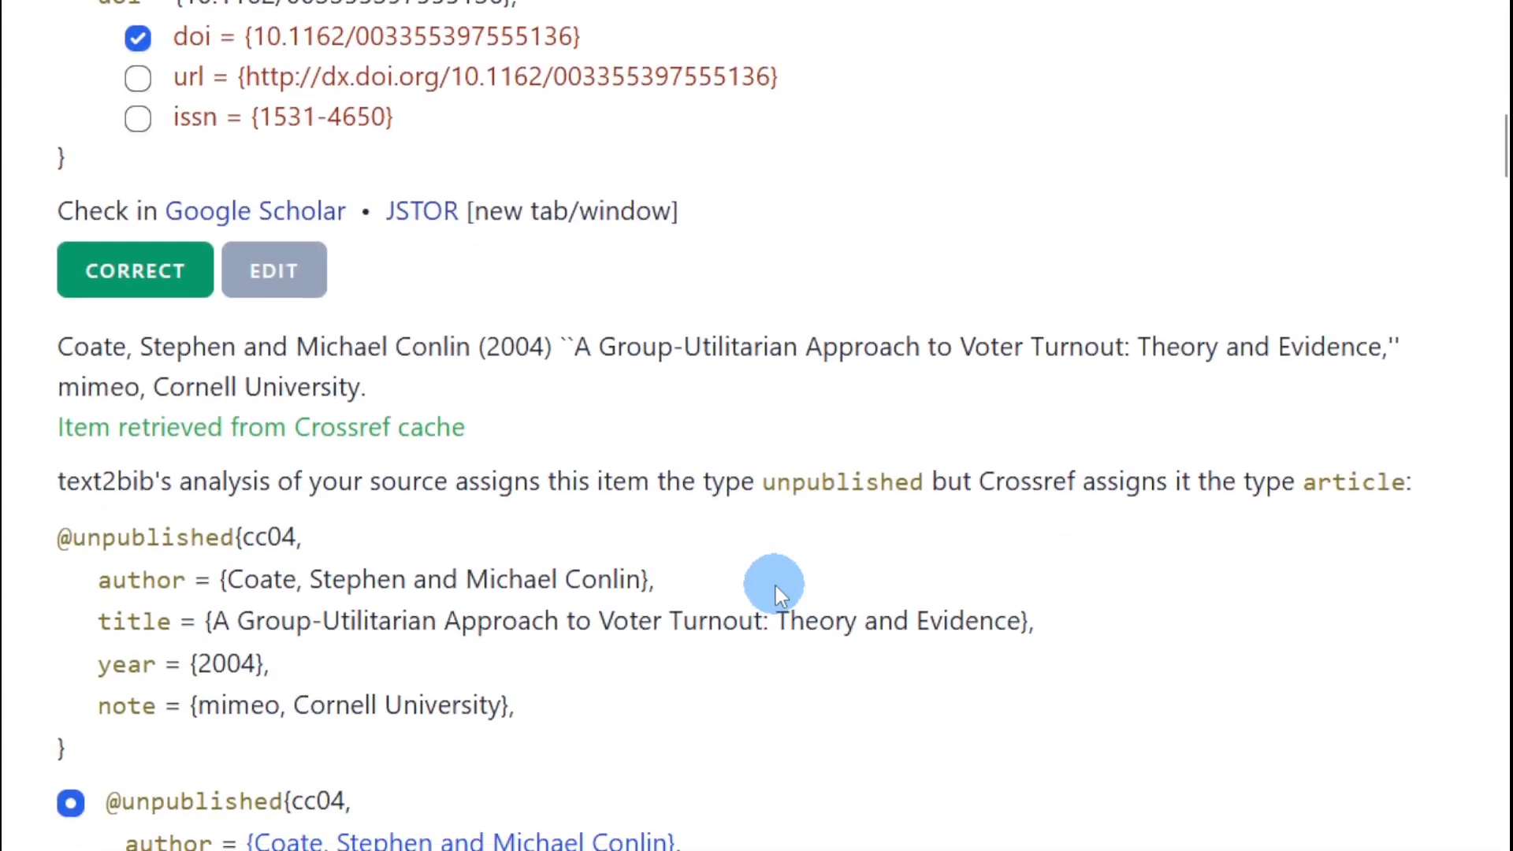
scroll(775, 584, down, 2)
scroll(775, 584, down, 2)
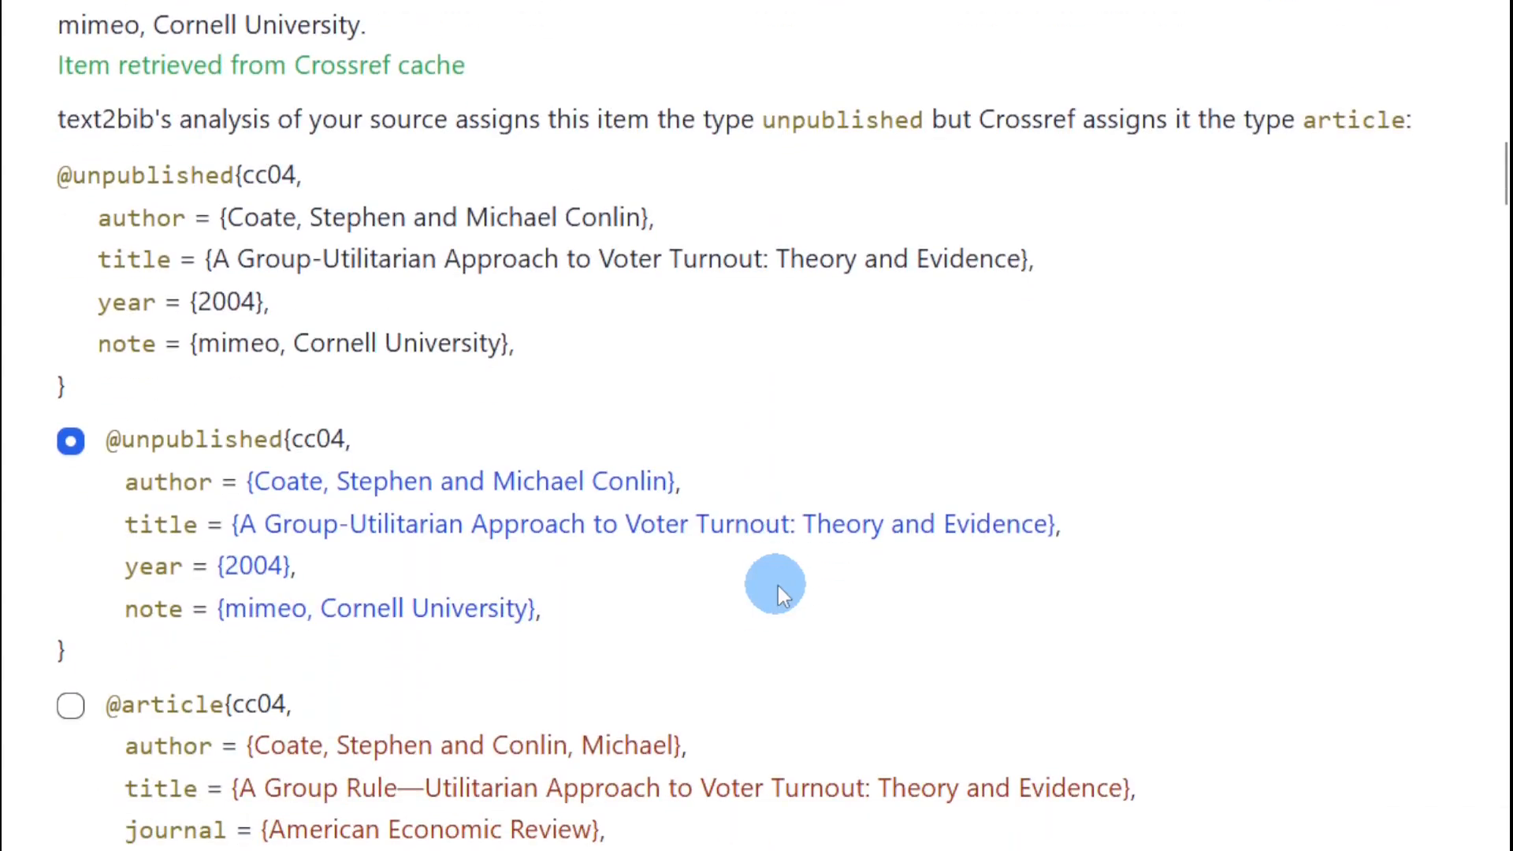
scroll(778, 585, down, 2)
scroll(782, 522, up, 2)
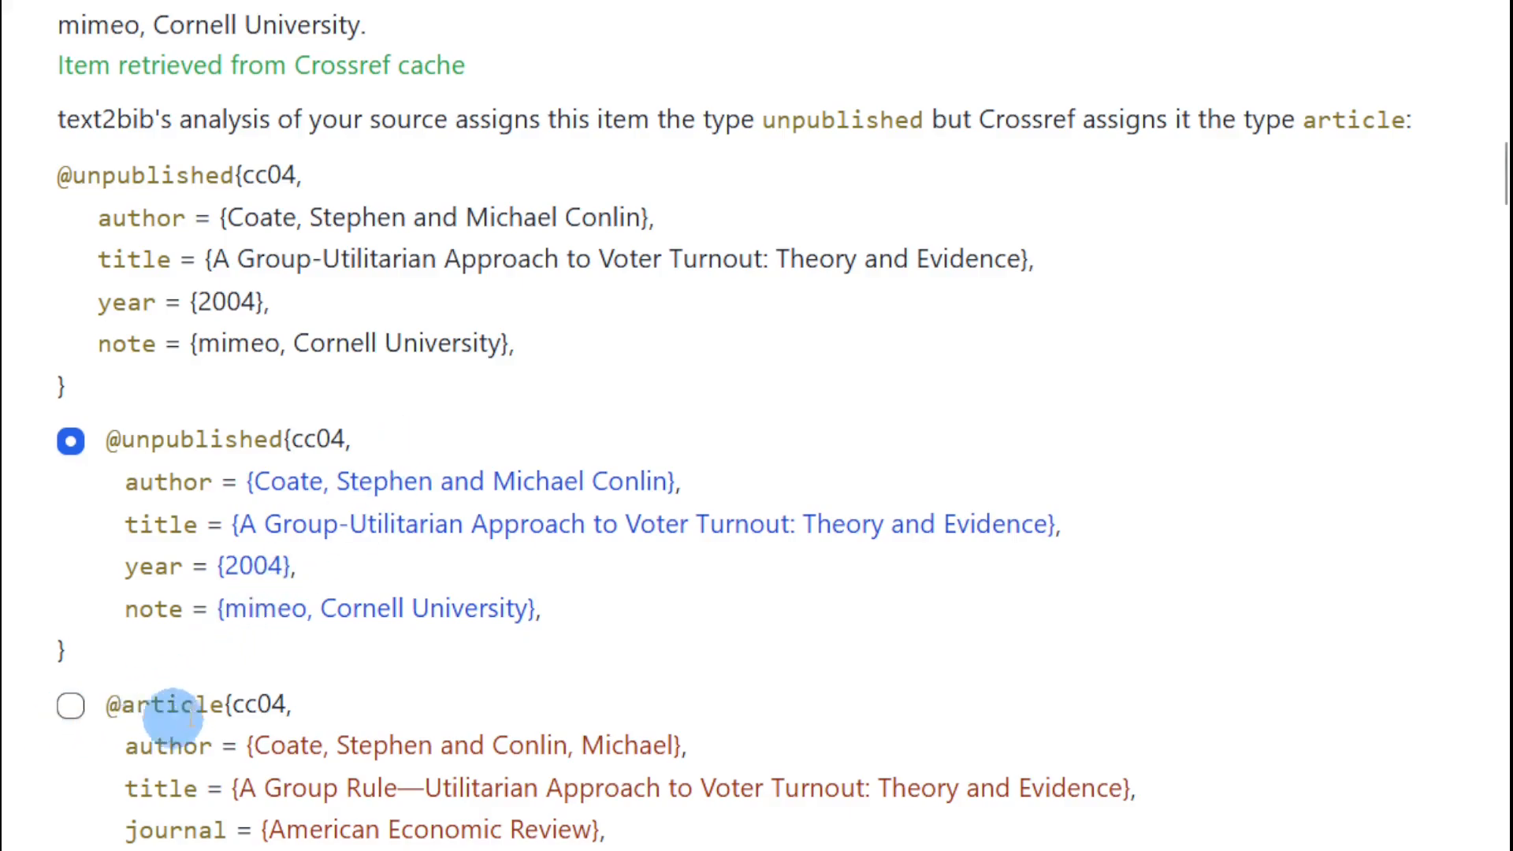
scroll(299, 811, down, 2)
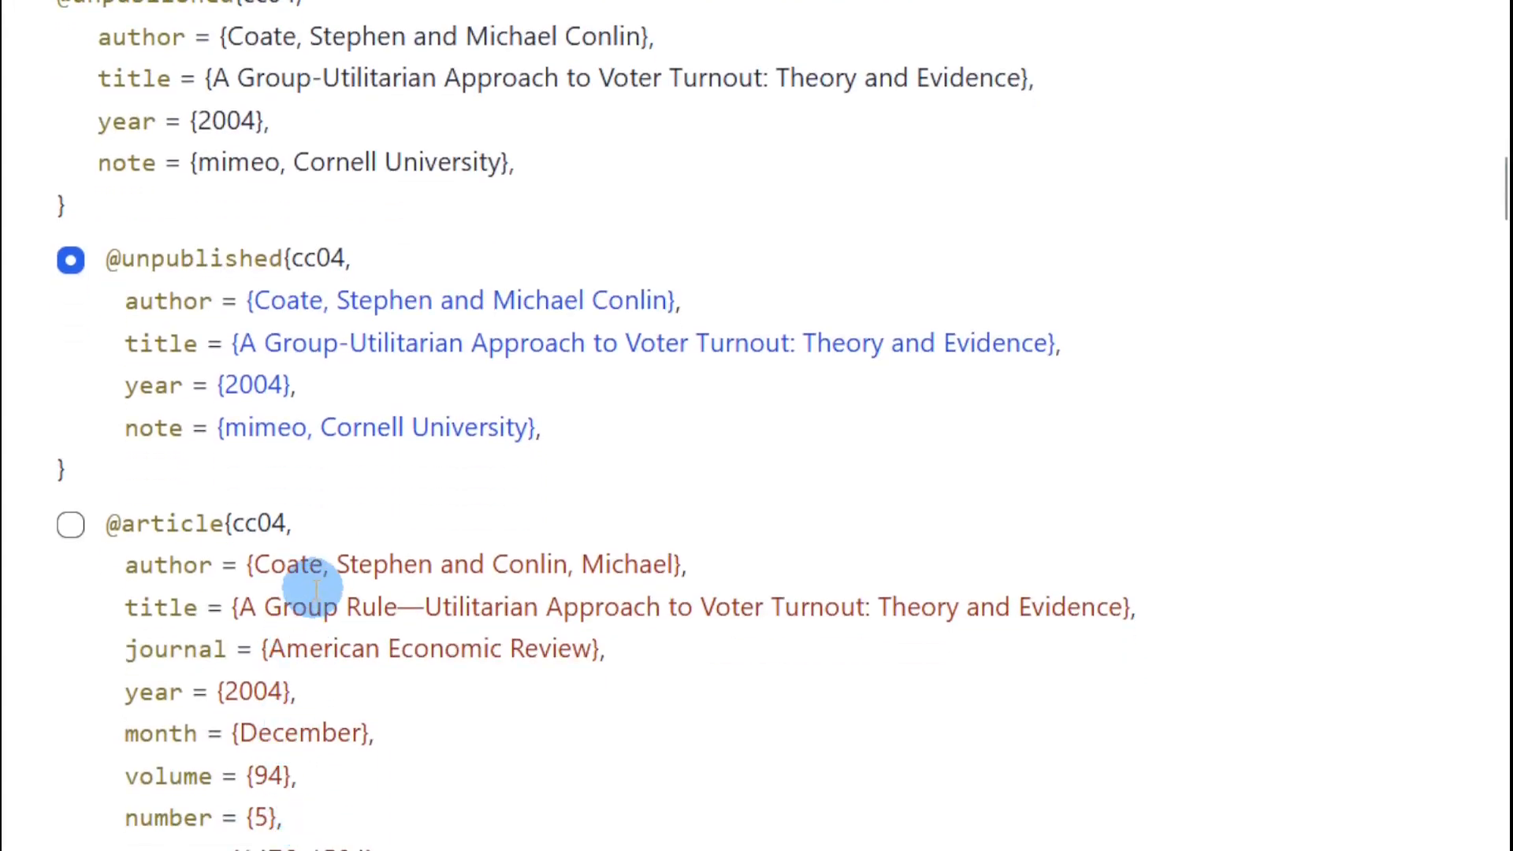
click(70, 525)
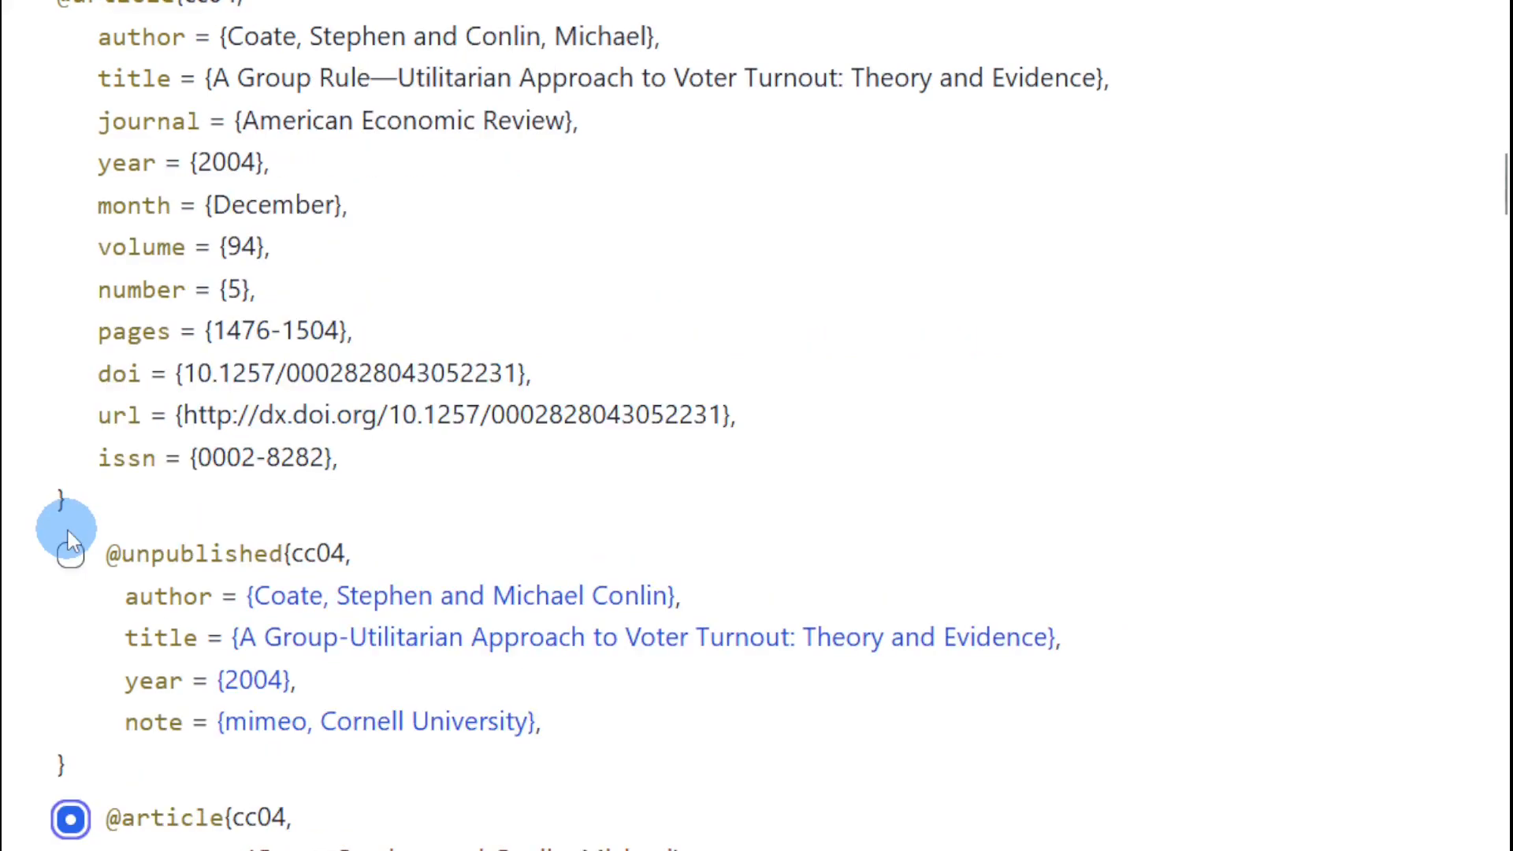
scroll(422, 483, up, 2)
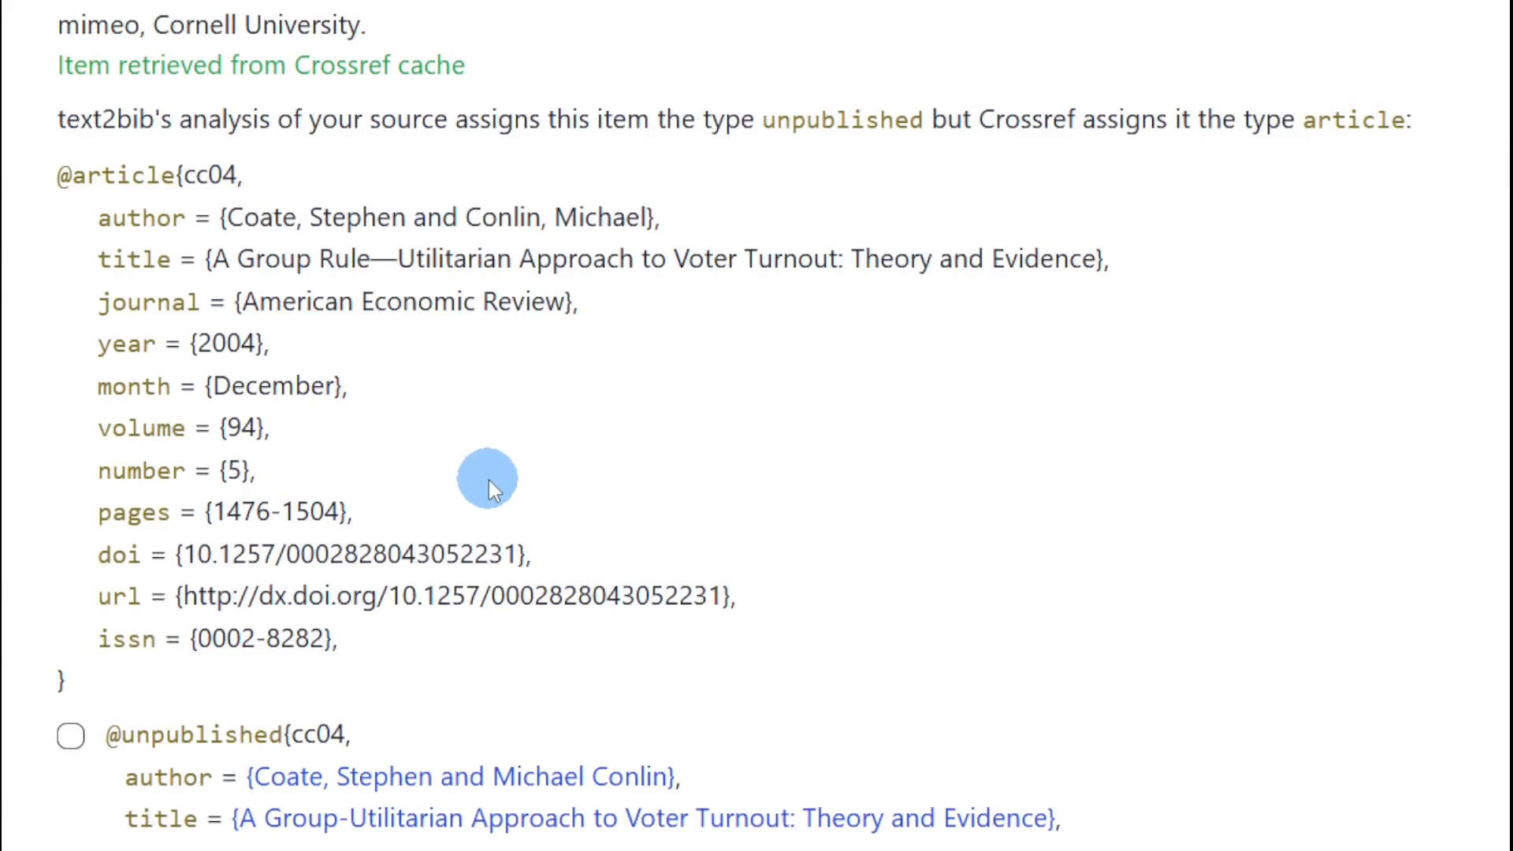
Edit the cc04 item's title, replacing the long dash with a hyphen so it reads "A Group Rule-Utilitarian Approach to Voter Turnout: Theory and Evidence"
scroll(489, 479, down, 12)
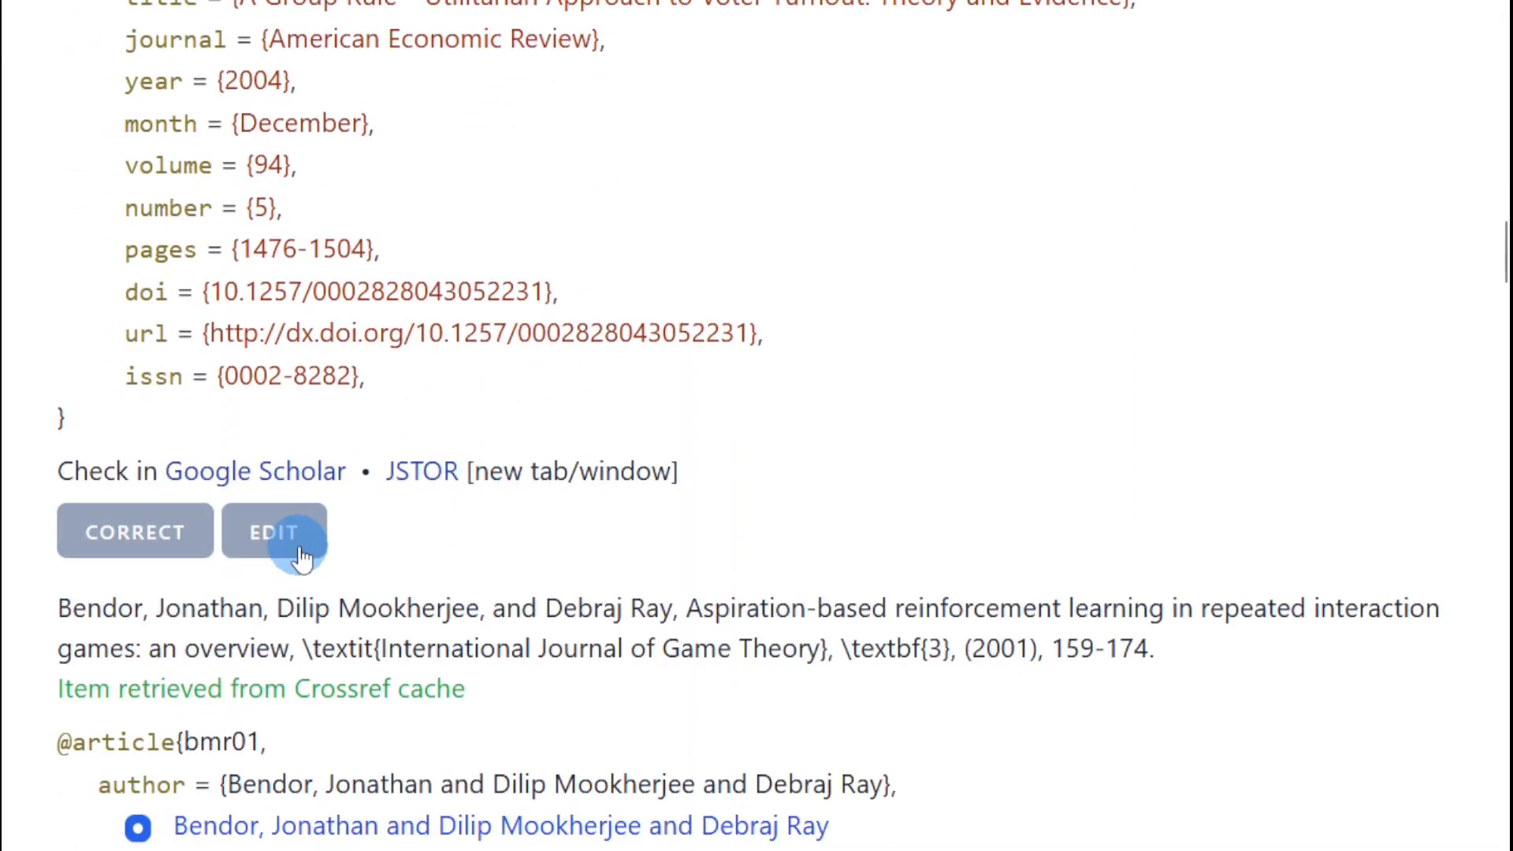
click(302, 558)
scroll(422, 543, down, 6)
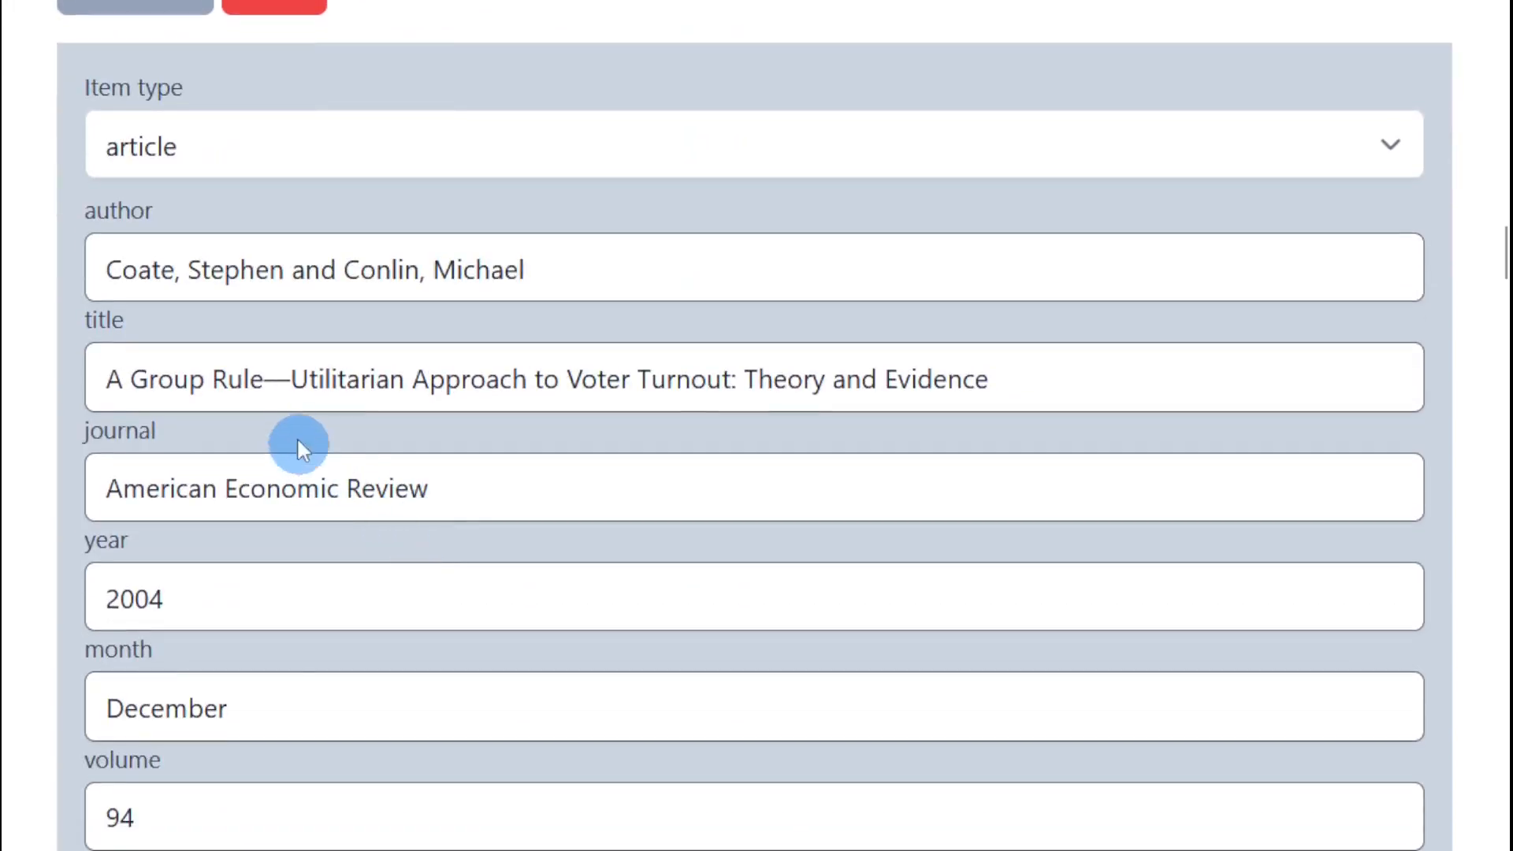
click(279, 383)
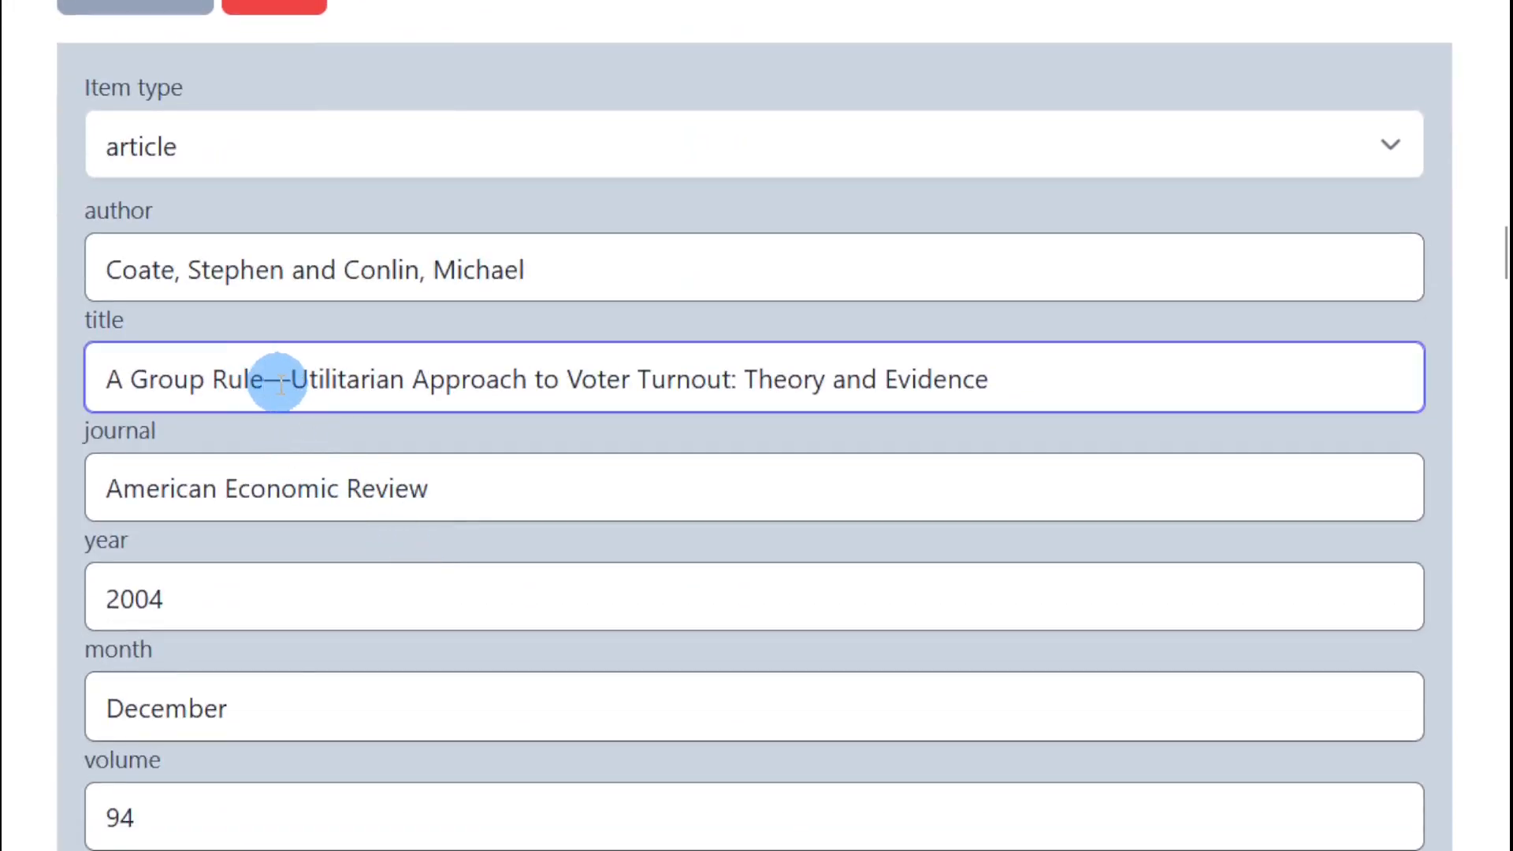
text(-)
key(Delete)
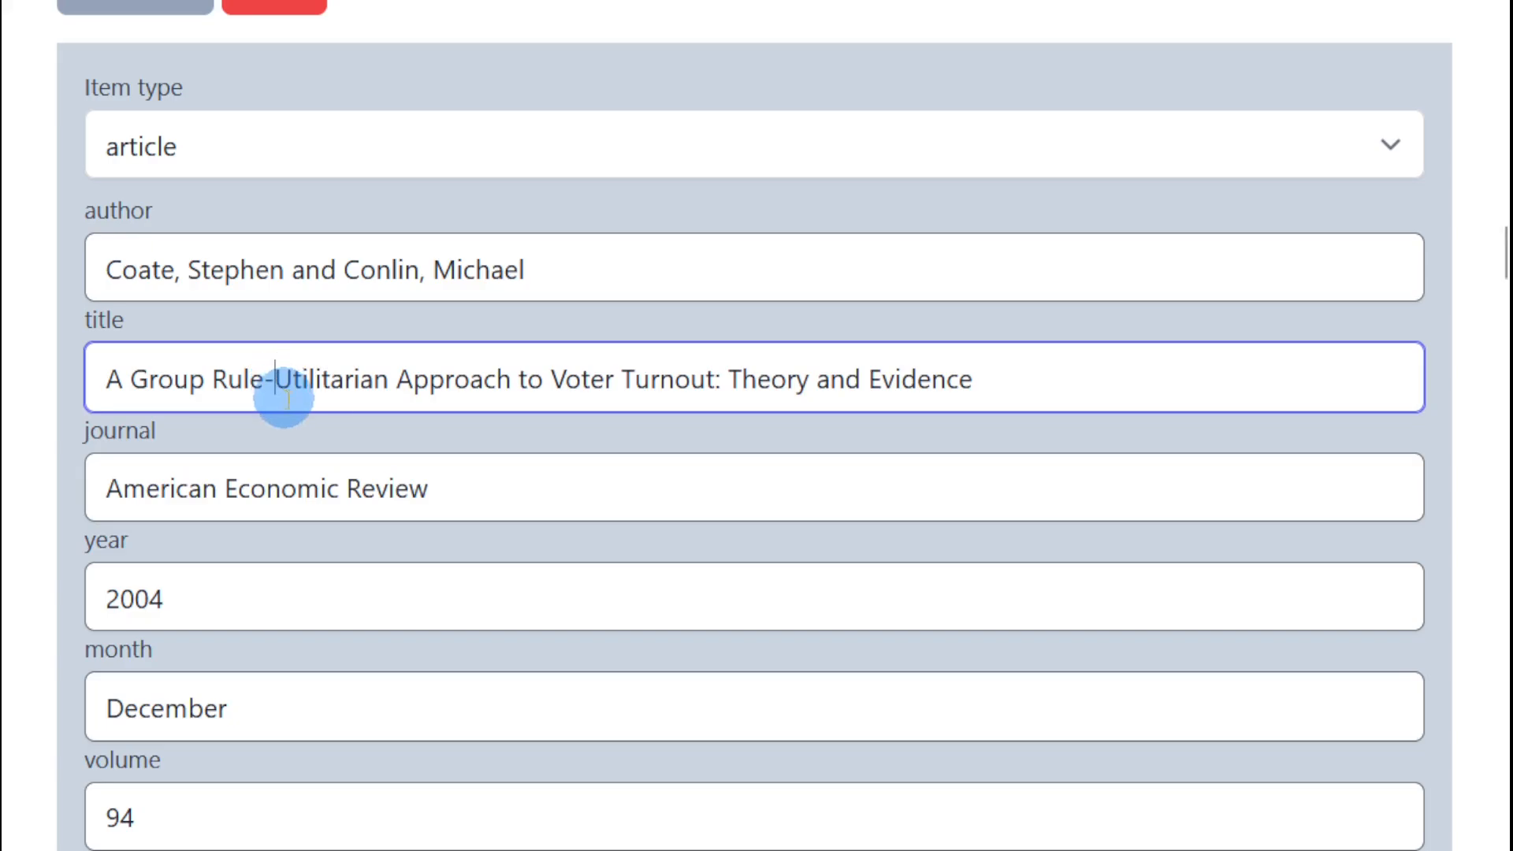
Clear the url and issn fields of the cc04 item and submit the correction
scroll(315, 426, down, 6)
drag(662, 638, 403, 642)
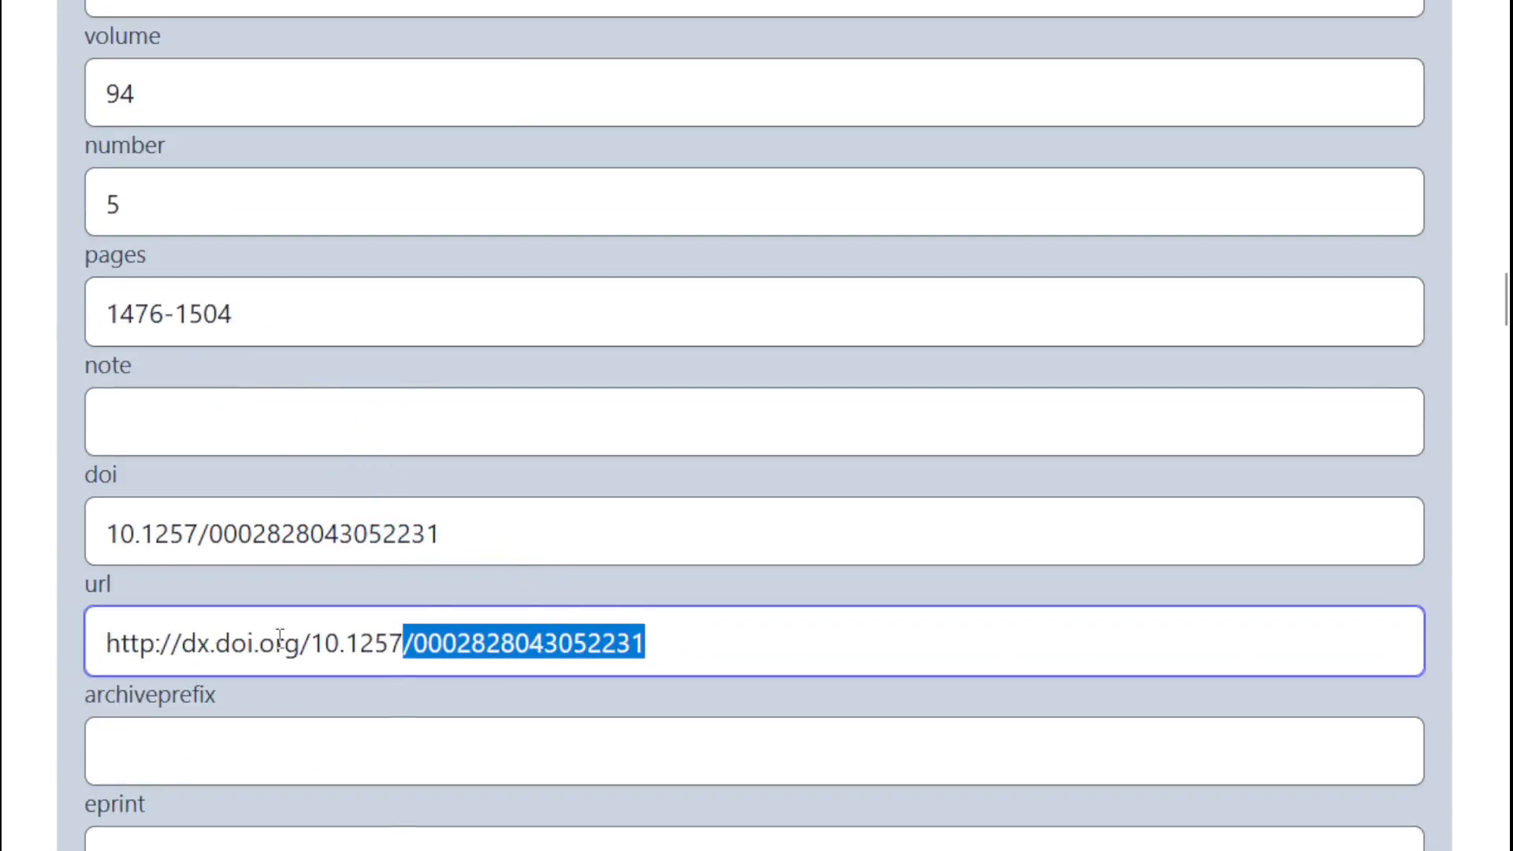
drag(280, 638, 11, 646)
key(BackSpace)
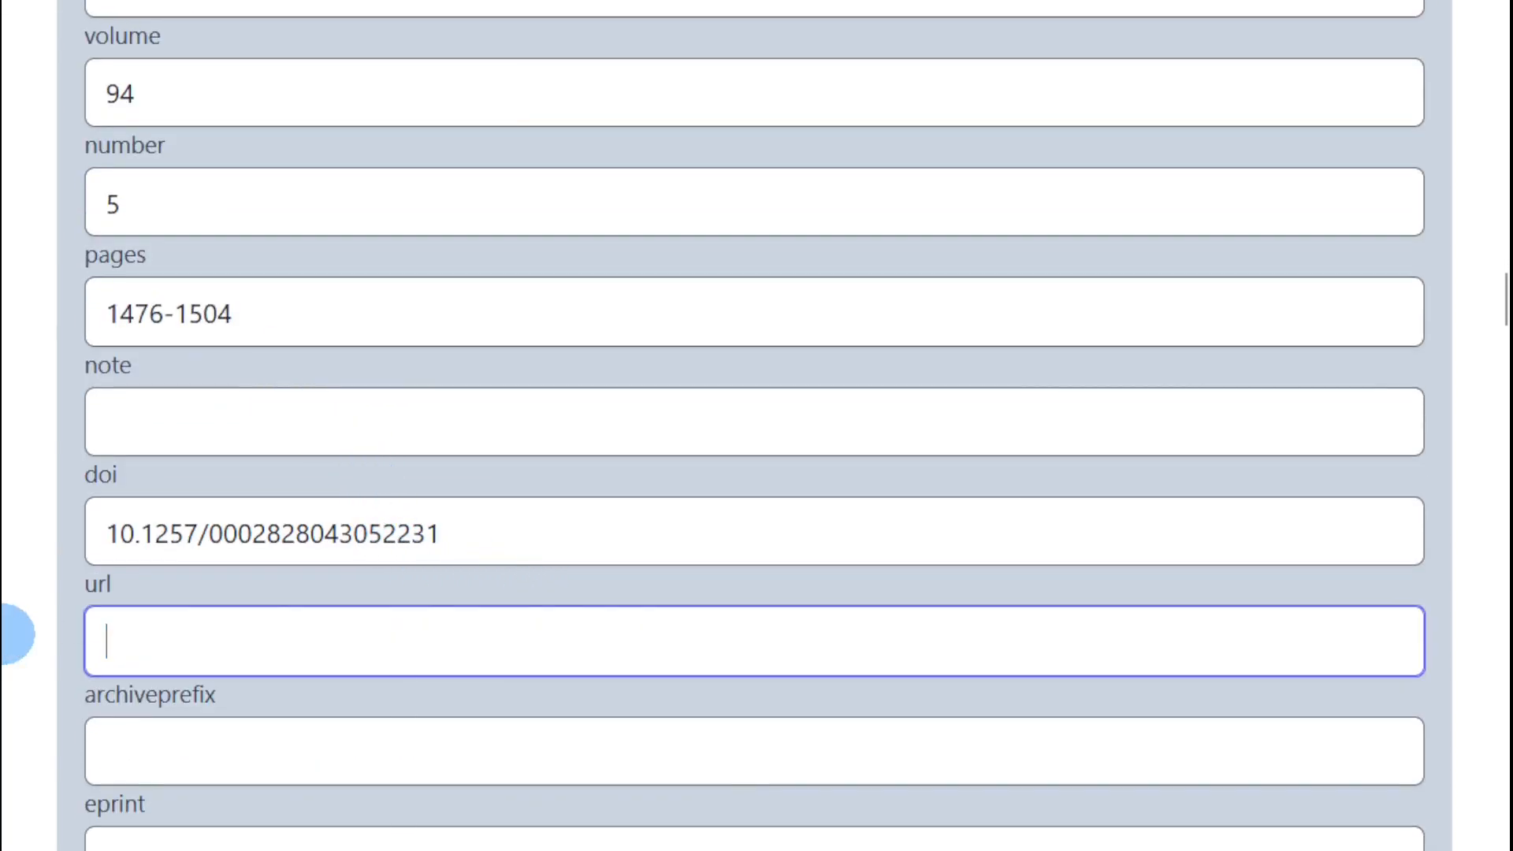
scroll(134, 617, down, 8)
drag(249, 342, 9, 382)
key(BackSpace)
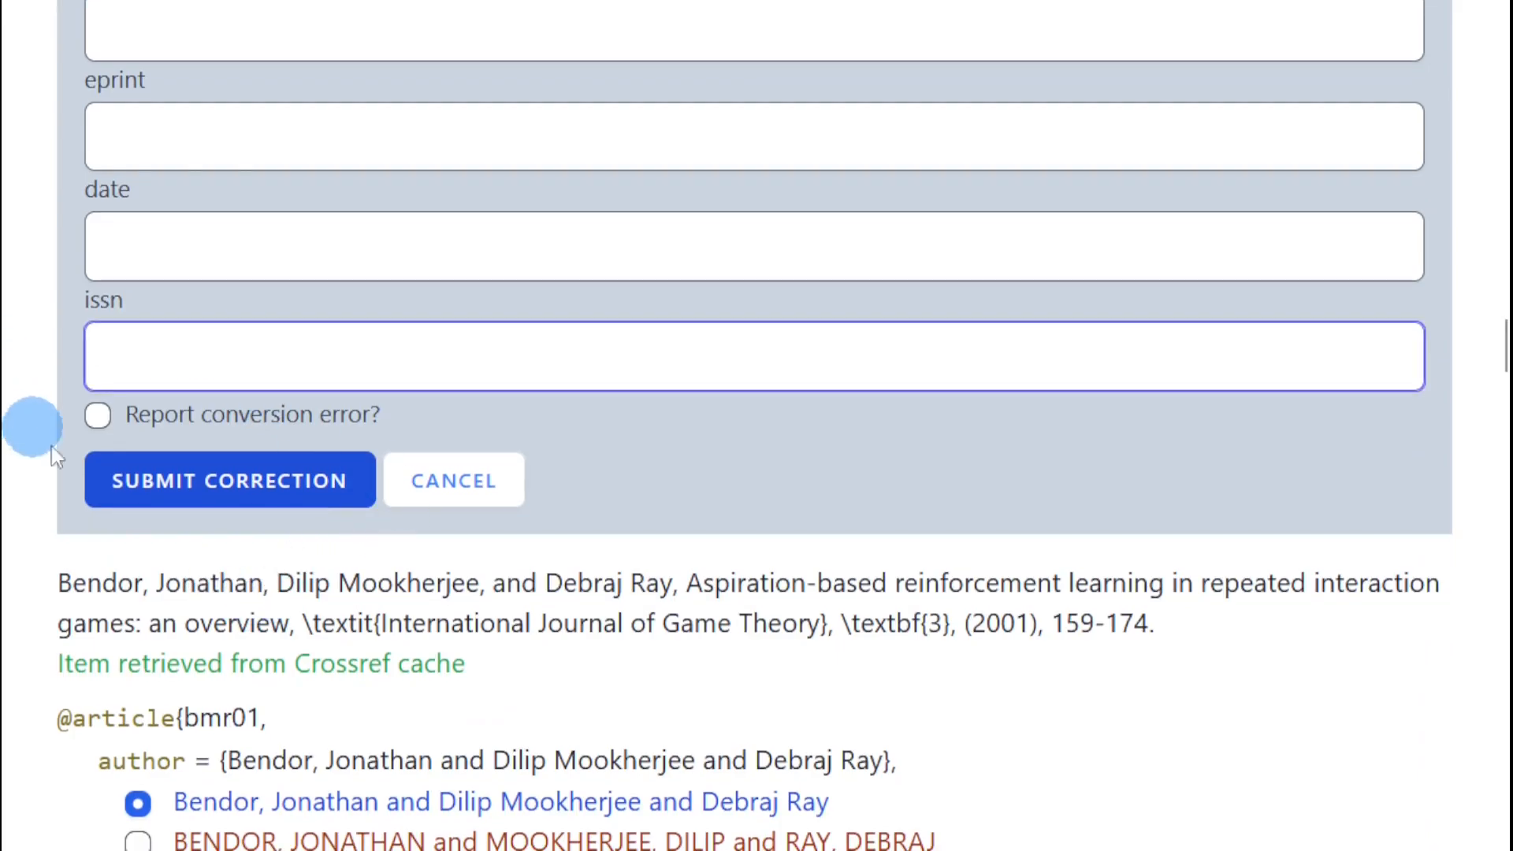
click(143, 490)
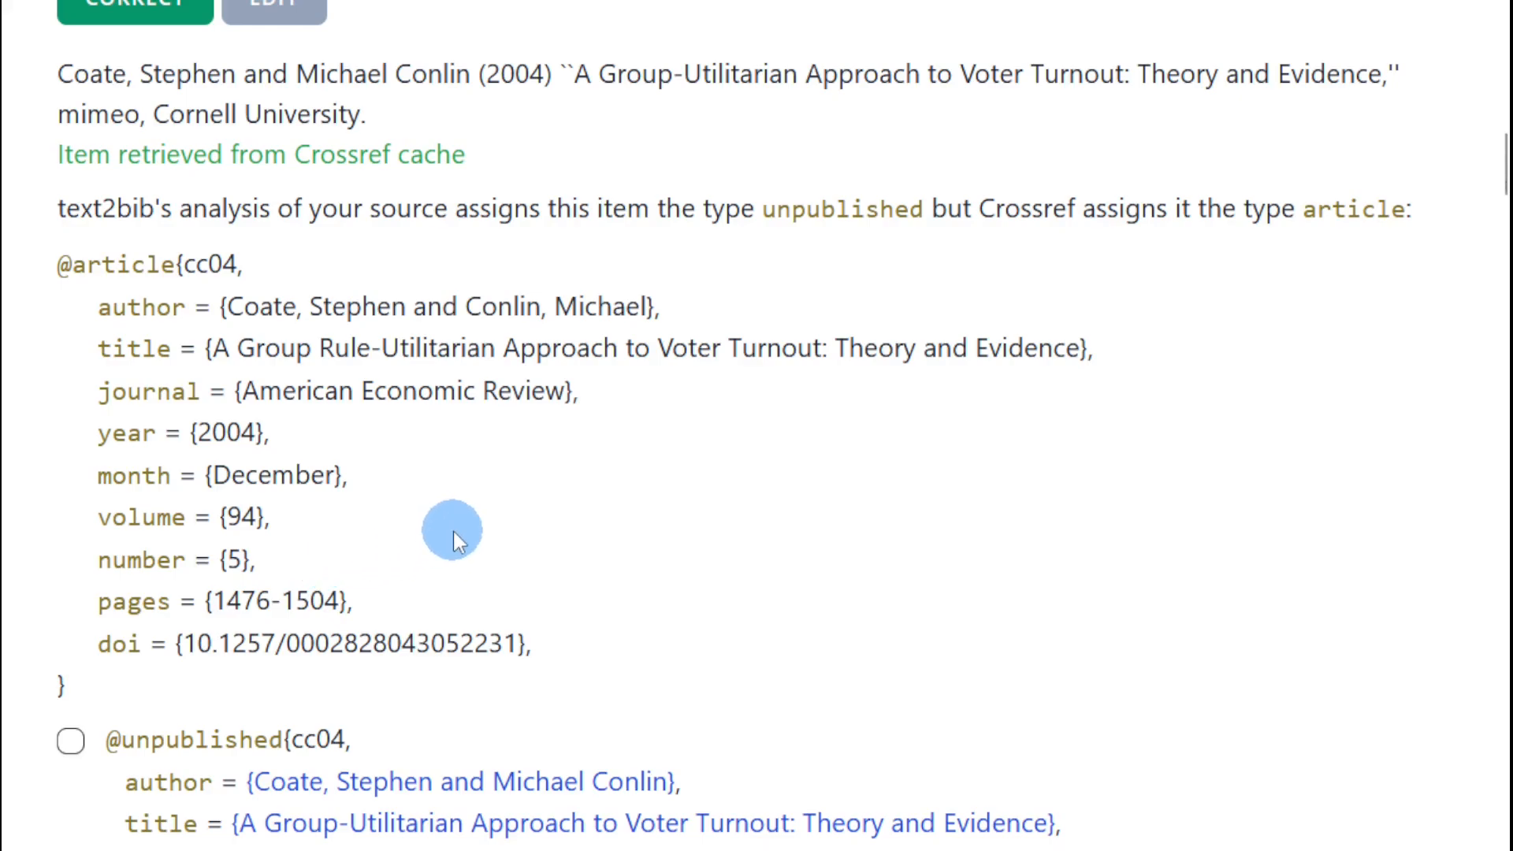
Examine the differences between the generated and Crossref fields for the bmr01 and b62 articles
scroll(452, 531, down, 15)
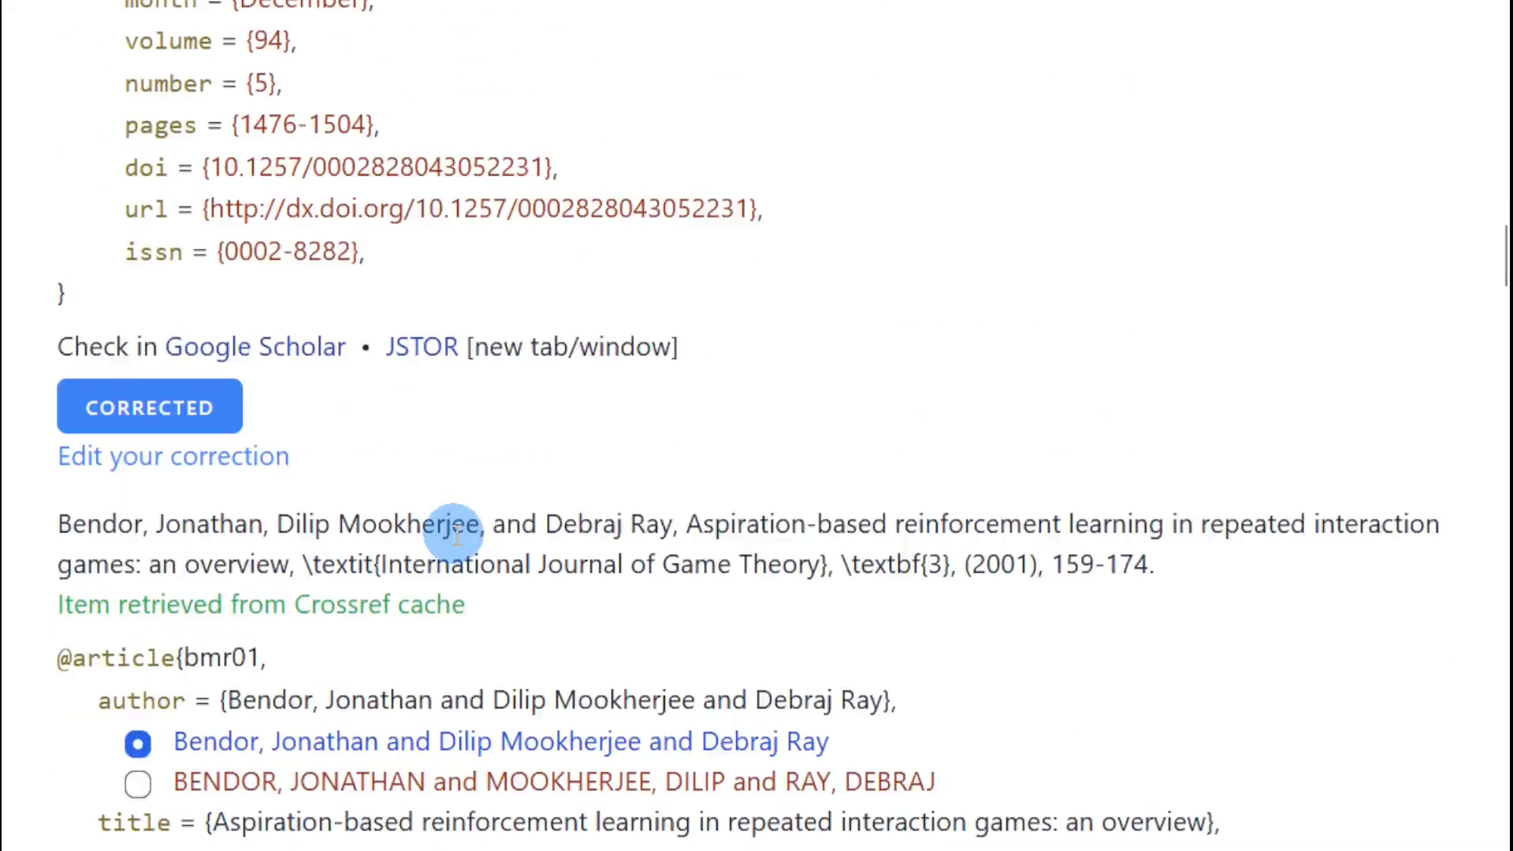
scroll(456, 534, down, 4)
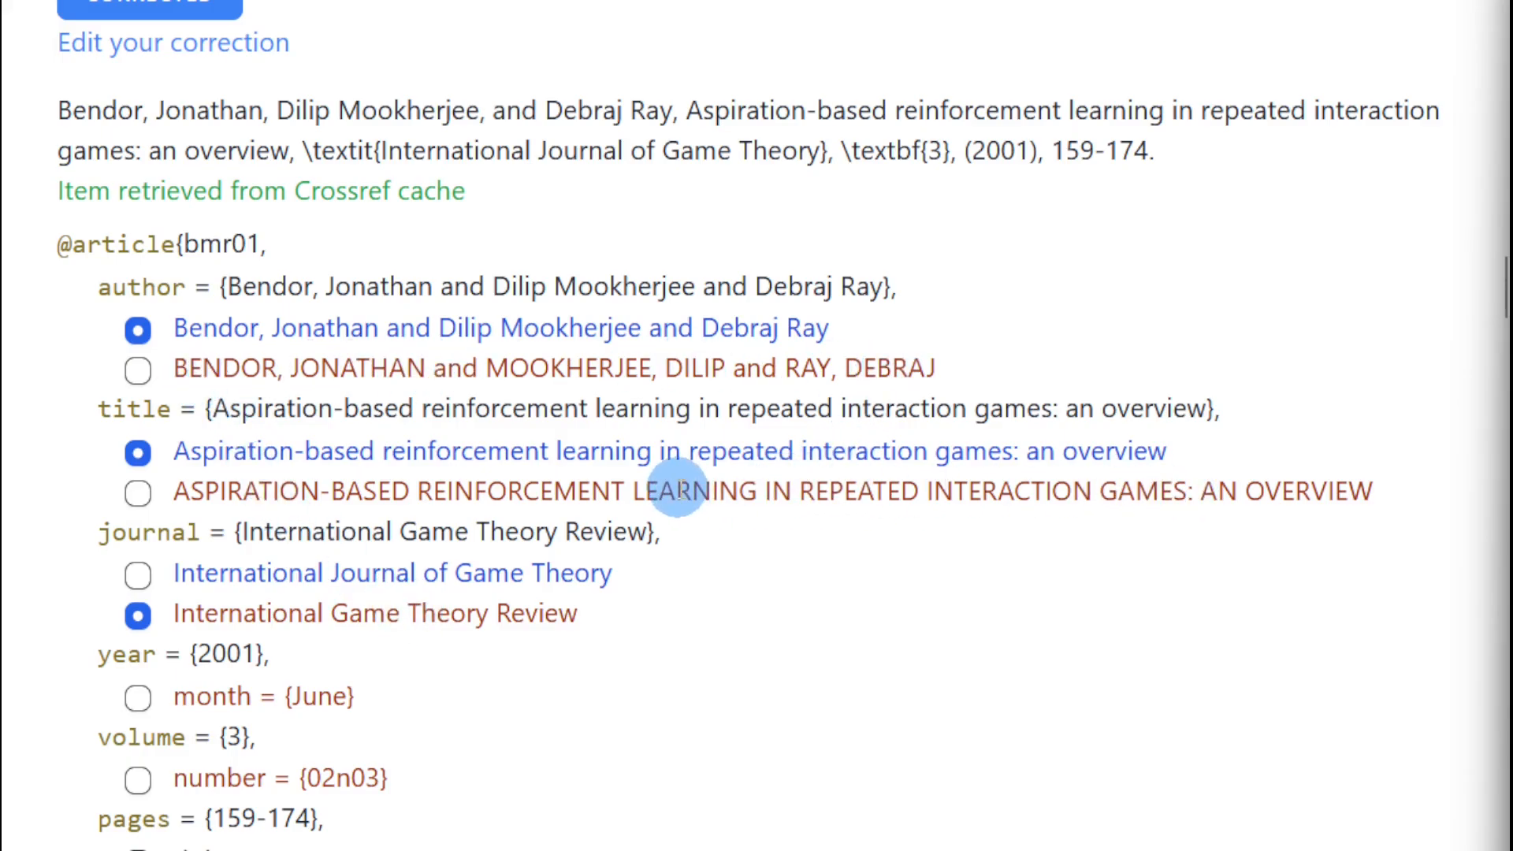
scroll(682, 504, down, 4)
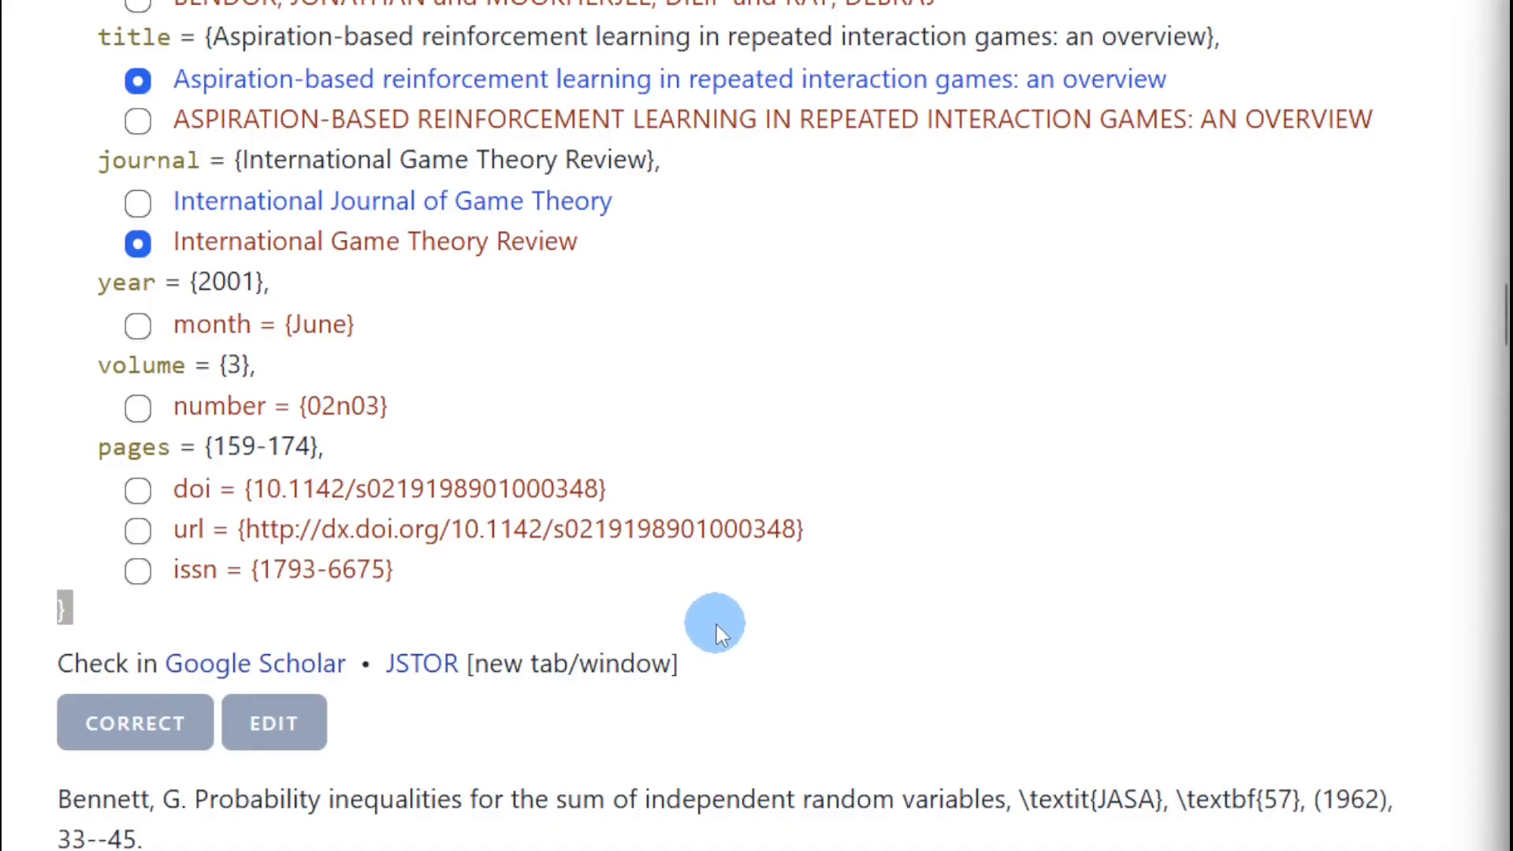
scroll(716, 626, down, 6)
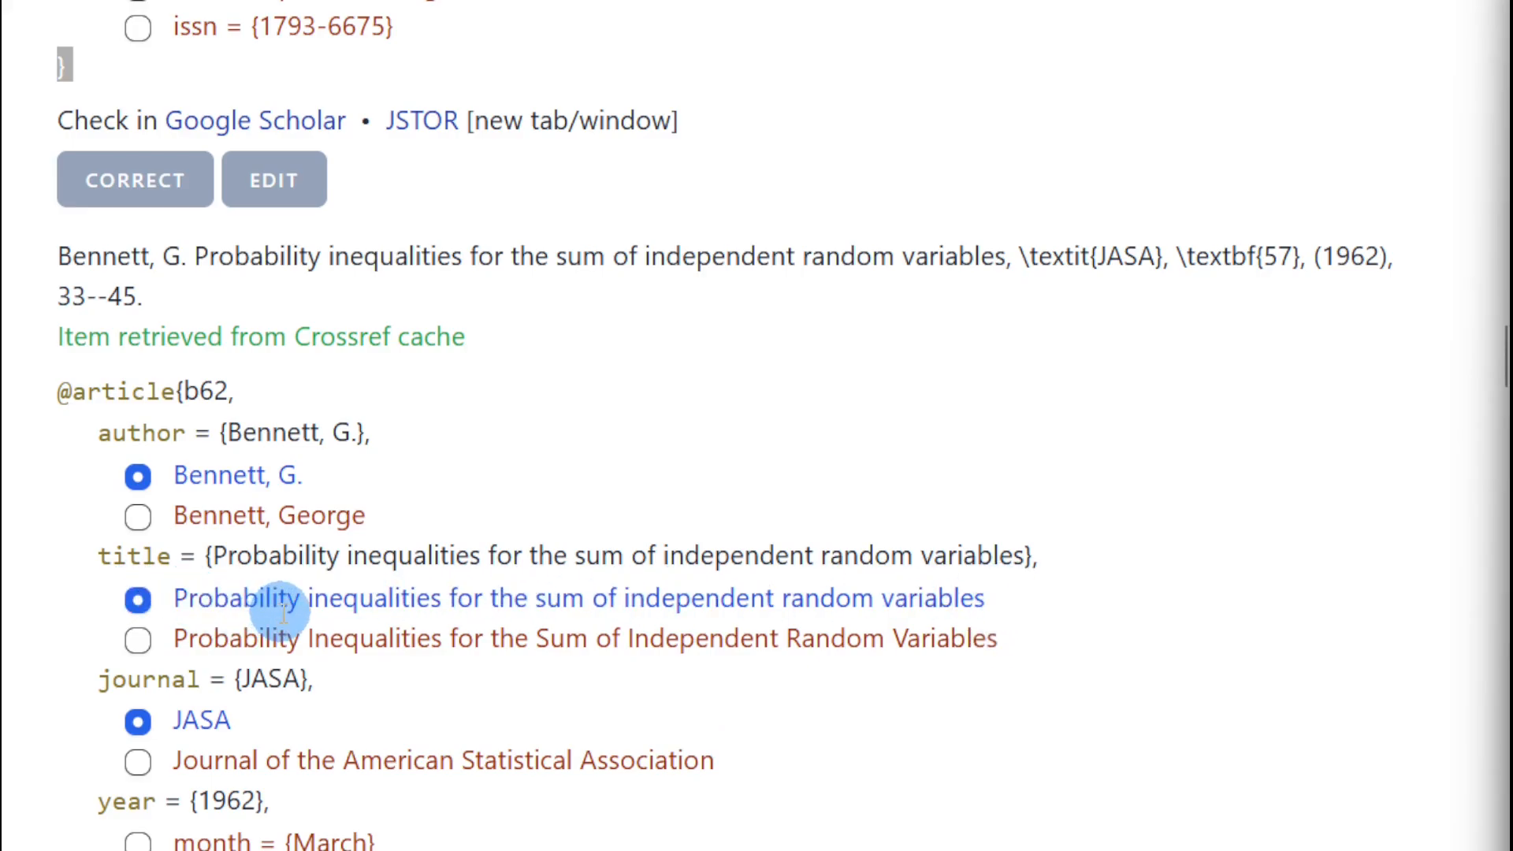
scroll(281, 607, down, 7)
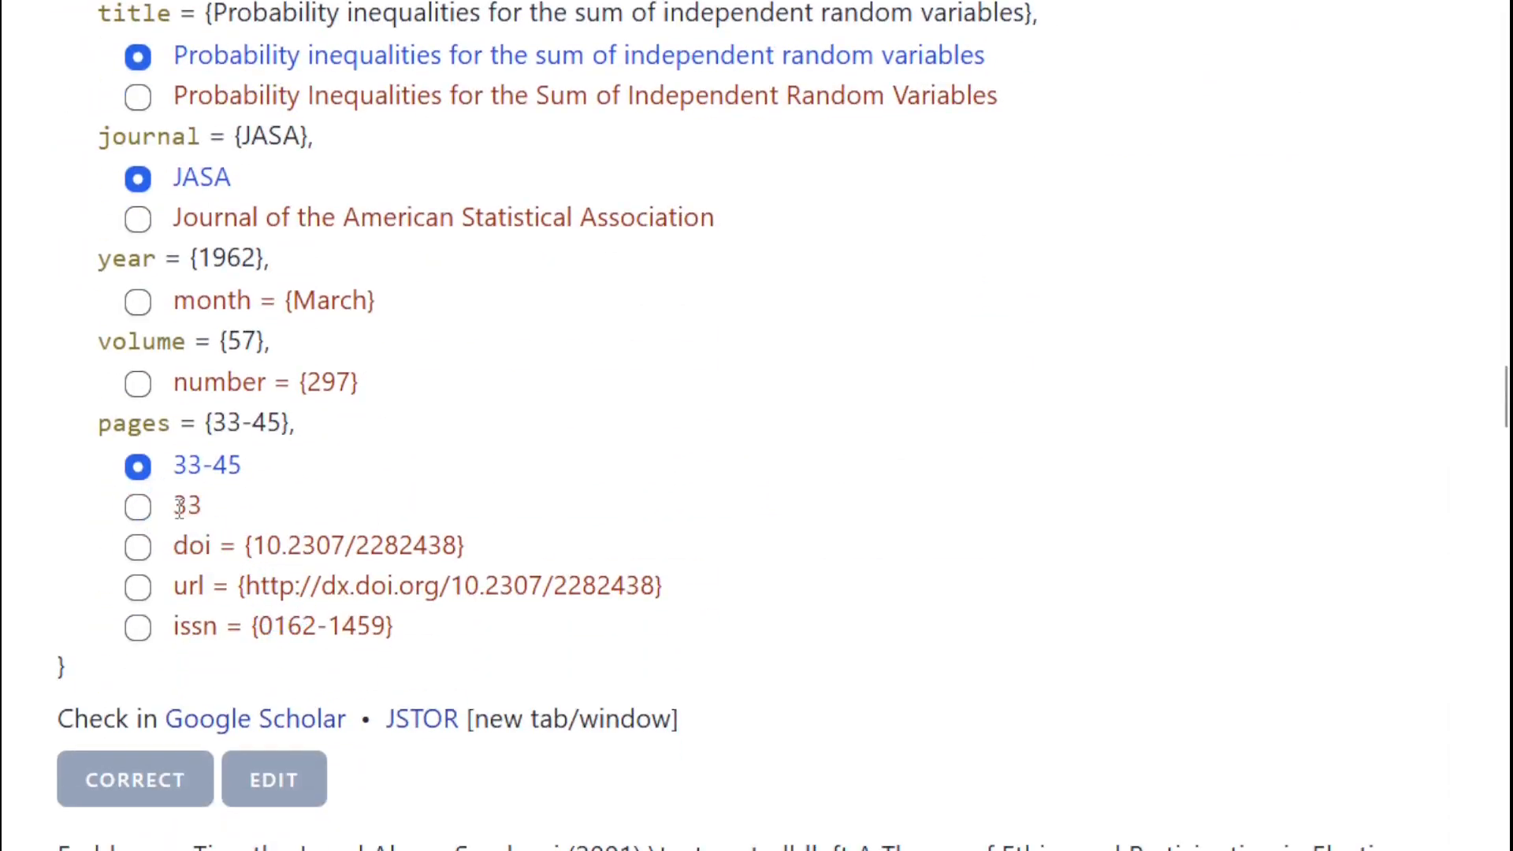
Compare the b62 article's page options, and the unpublished and Crossref article versions of the fs01 item, including the journal name
drag(173, 505, 243, 513)
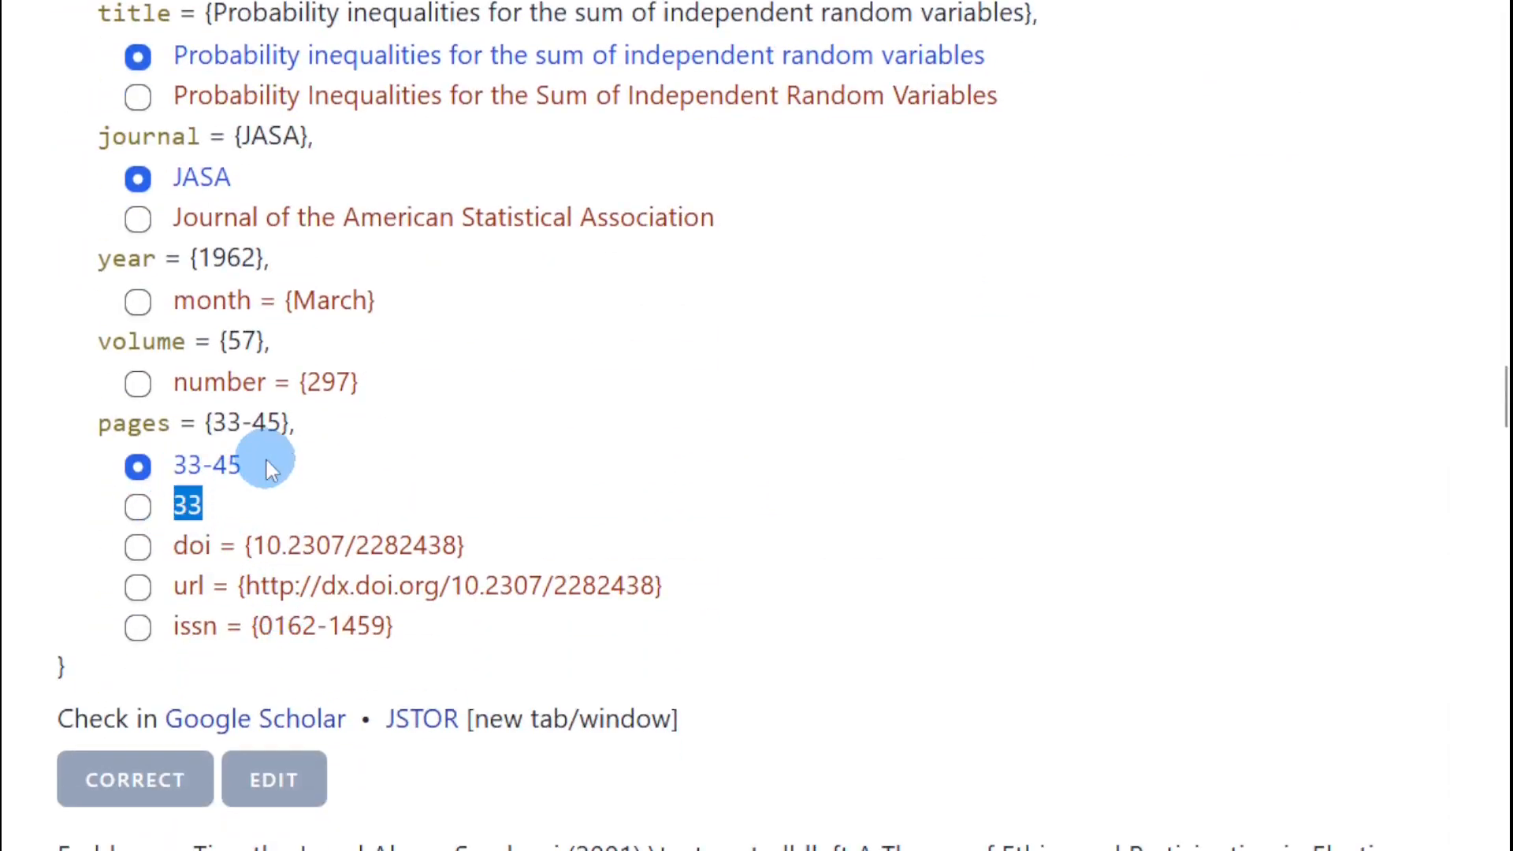
scroll(378, 478, down, 9)
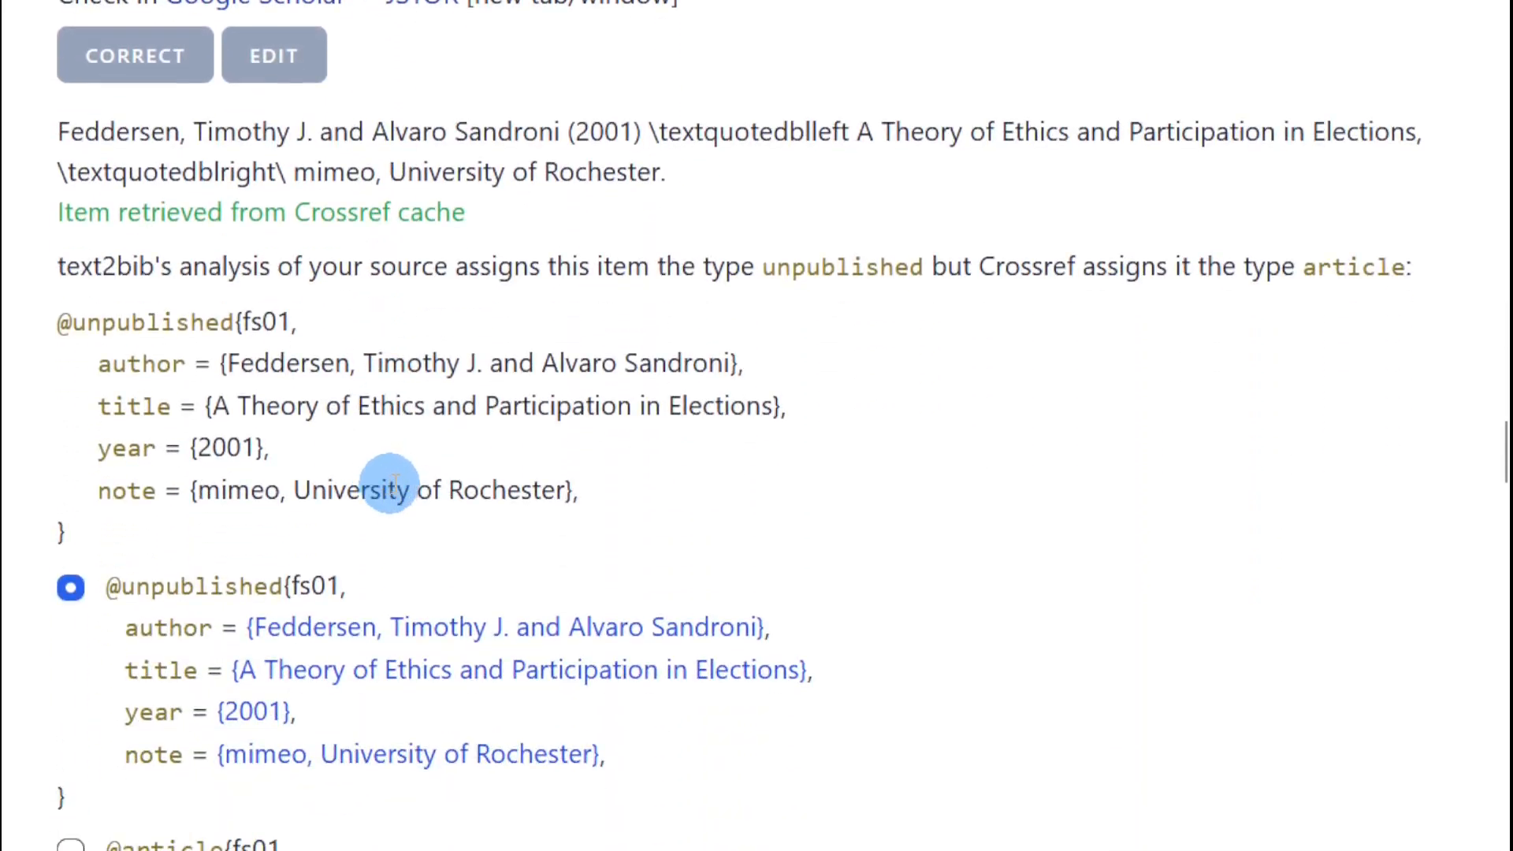
scroll(392, 481, down, 2)
scroll(394, 481, down, 3)
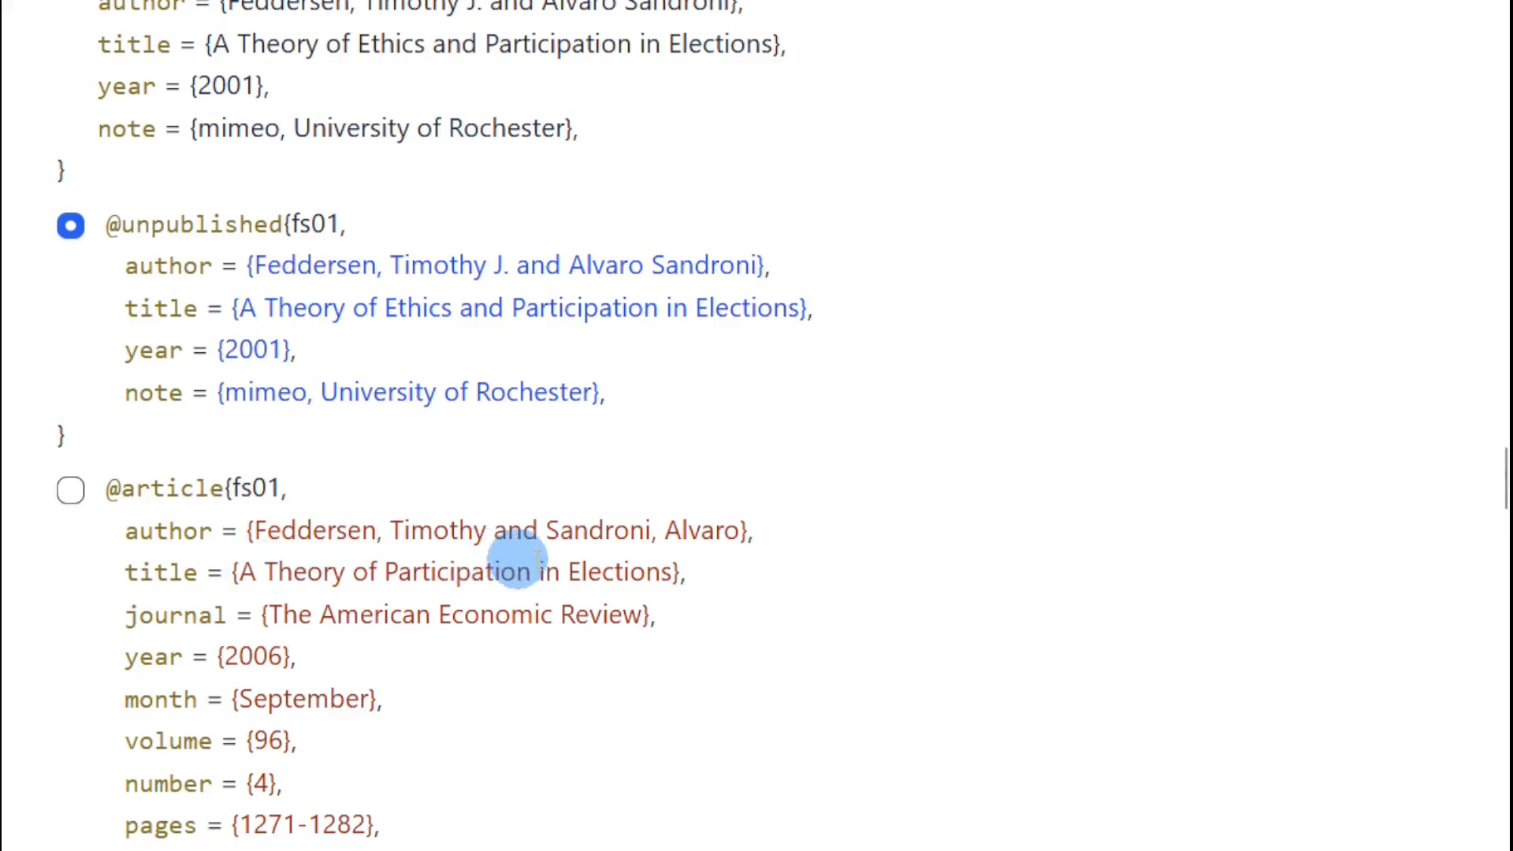
scroll(516, 638, down, 3)
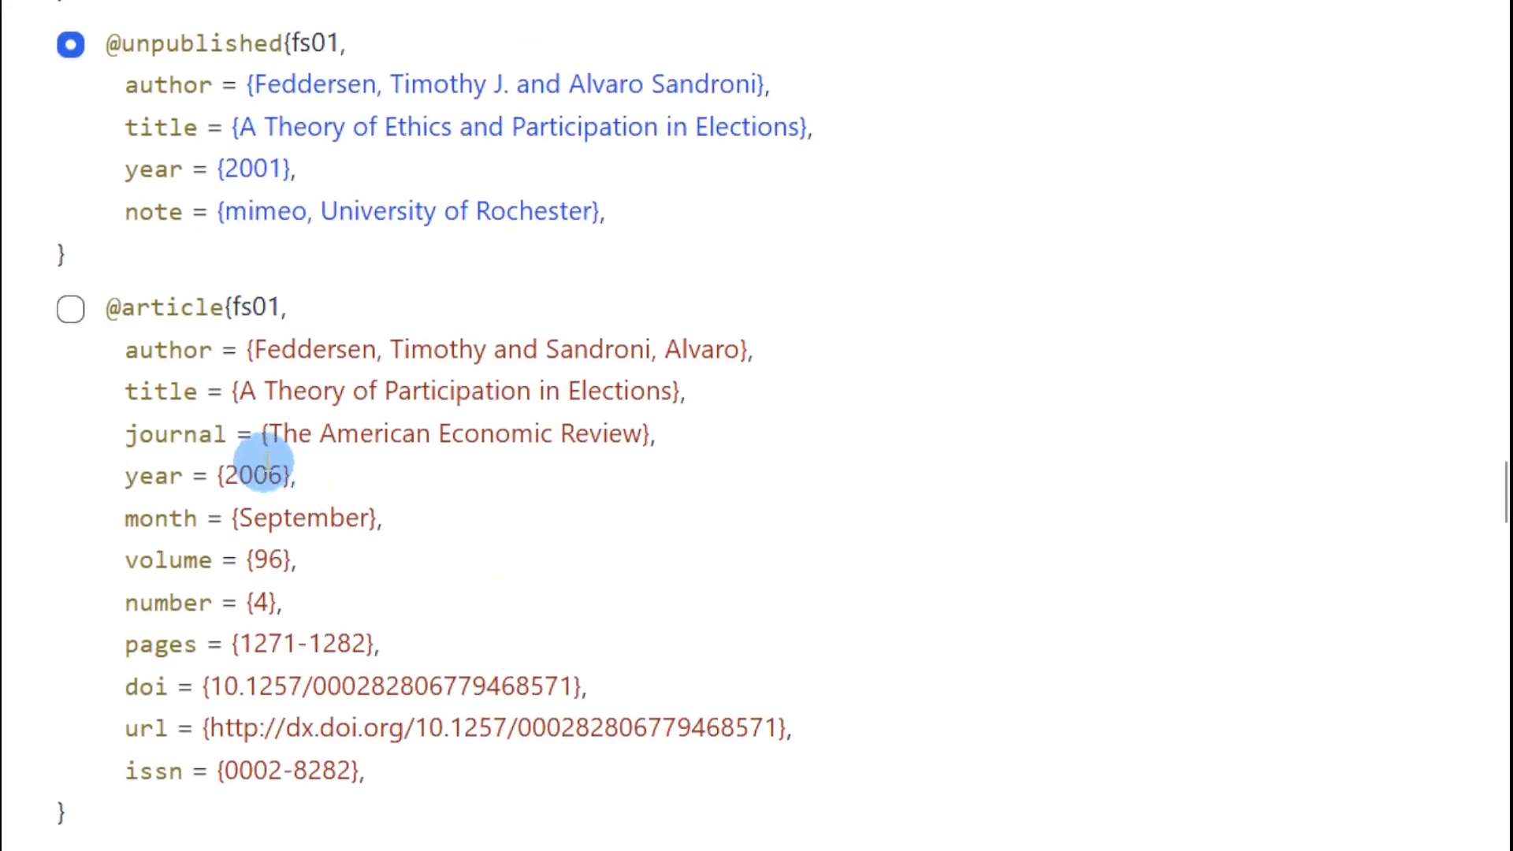
drag(271, 433, 319, 433)
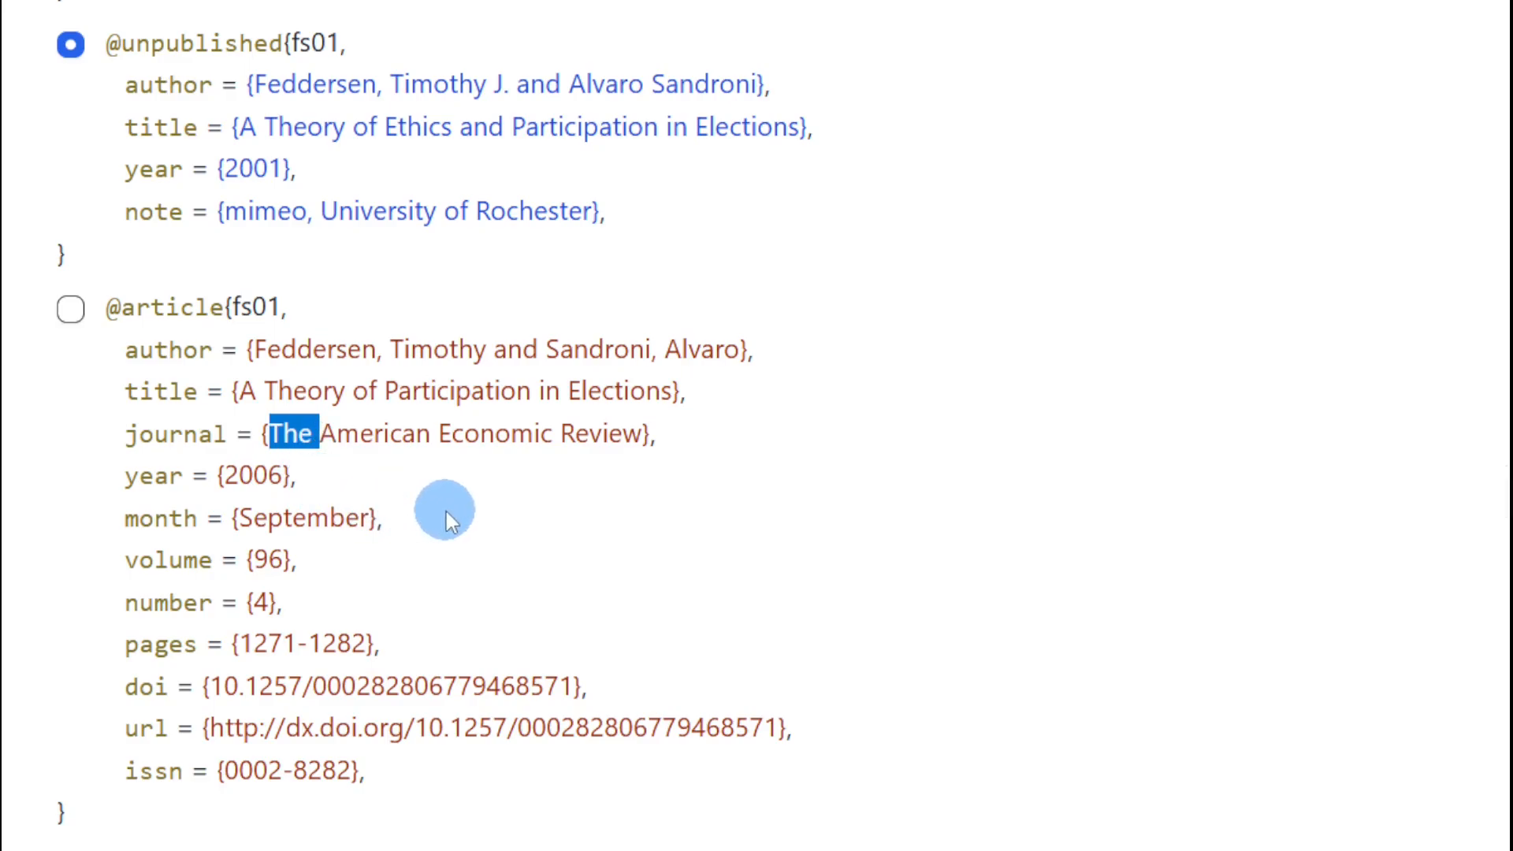
Compare the book version of the pwz97 item with the Crossref misc version, checking the assigned entry type
scroll(446, 512, down, 10)
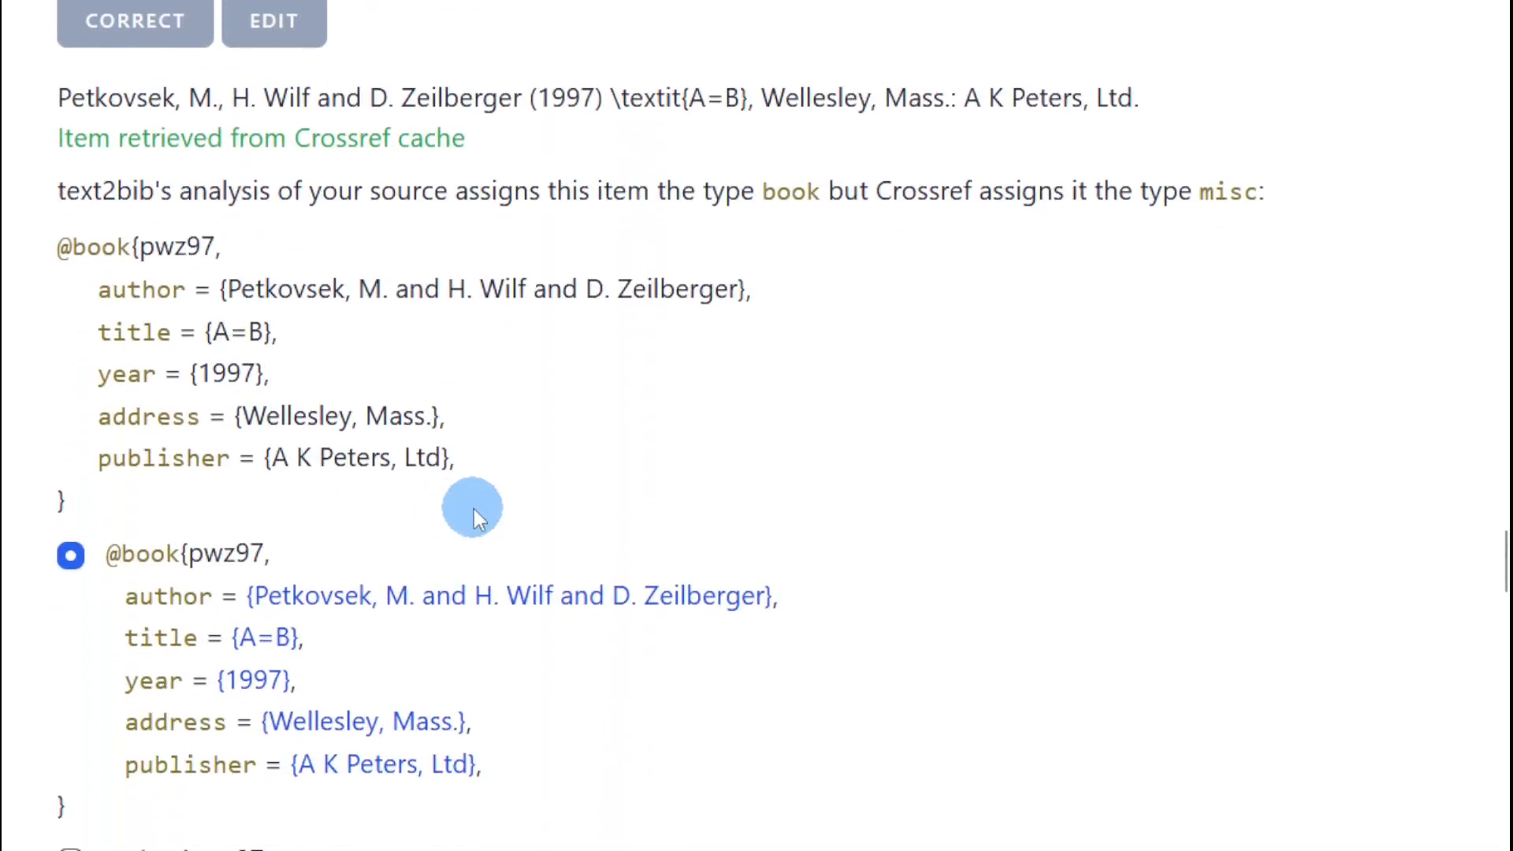
scroll(474, 509, down, 7)
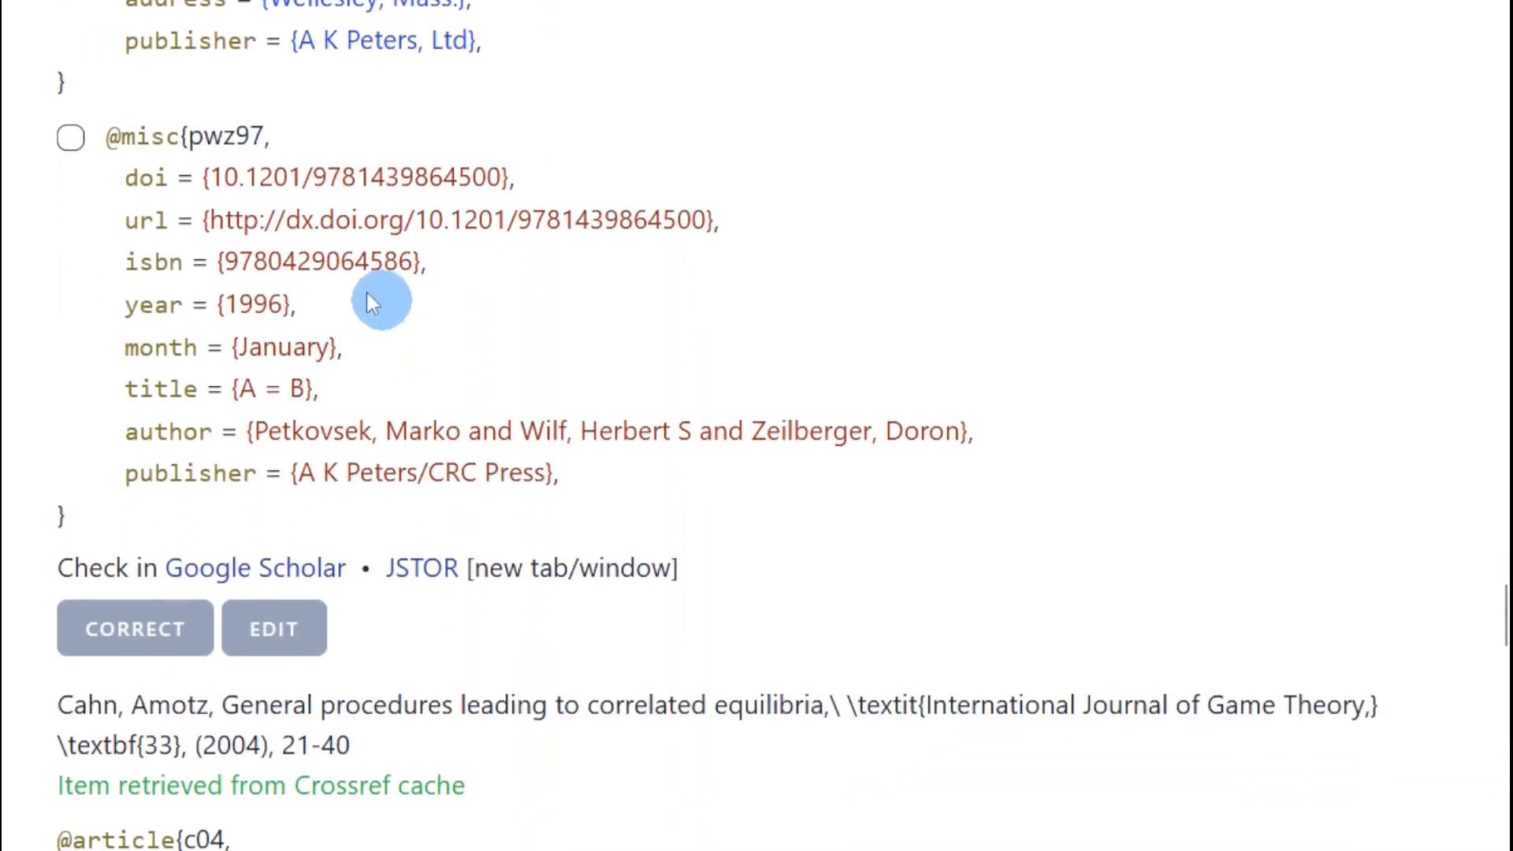
drag(105, 137, 180, 137)
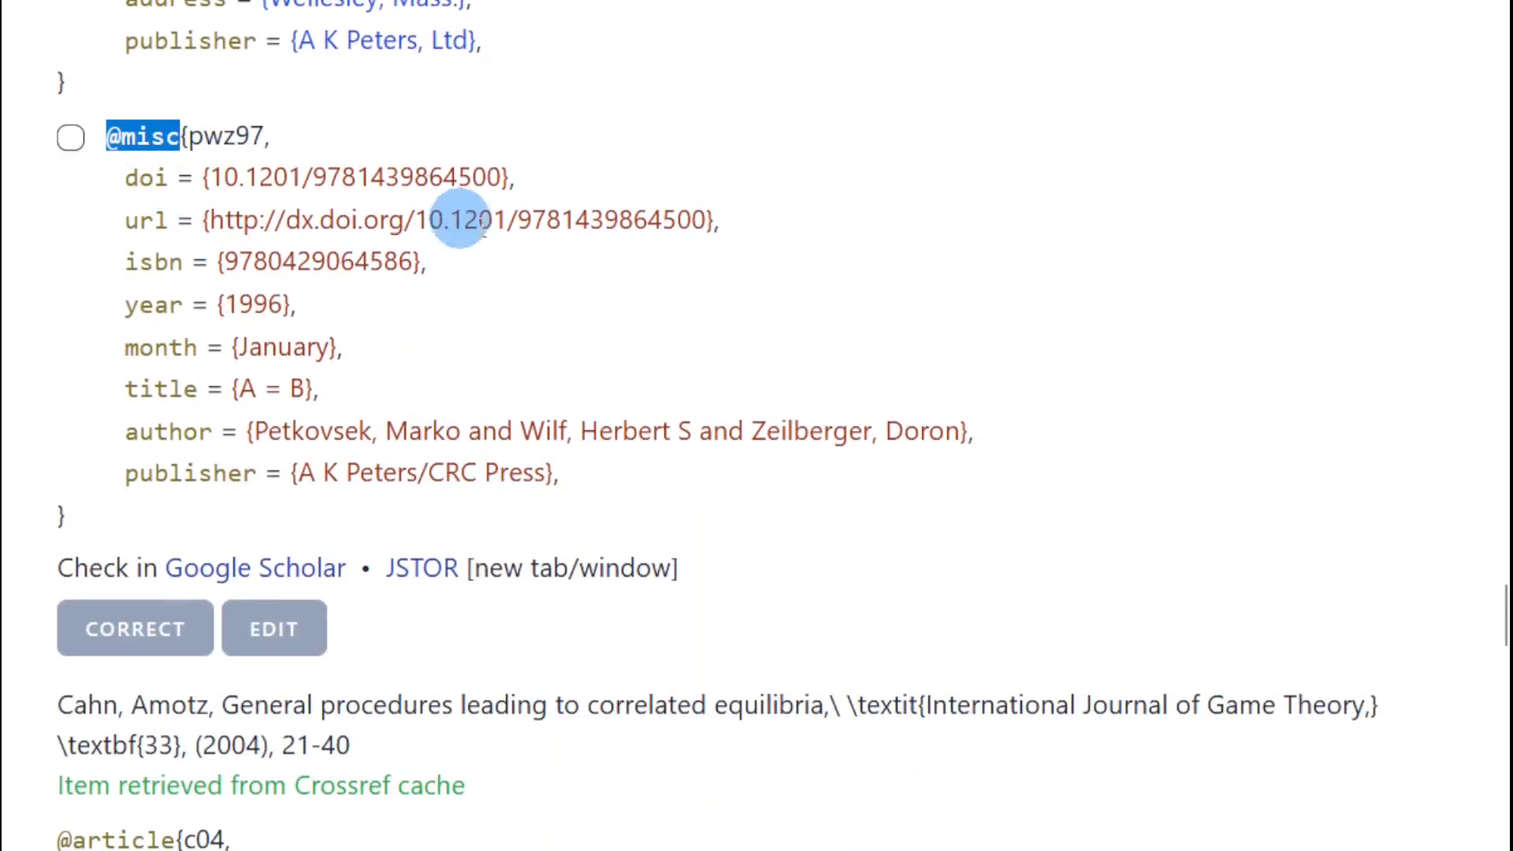
scroll(555, 315, up, 5)
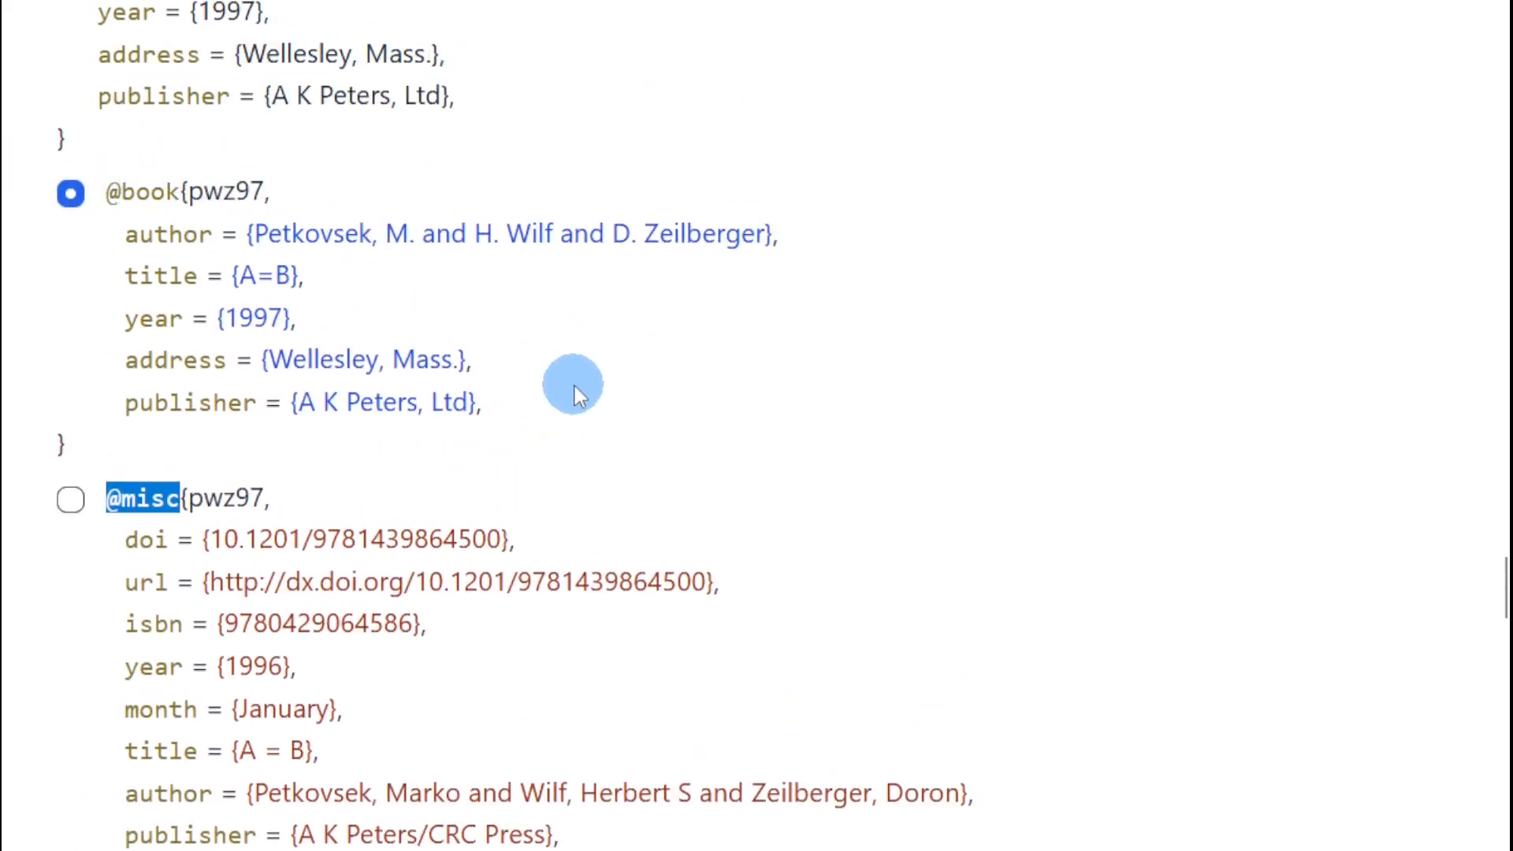
scroll(574, 389, down, 5)
Compare the two journal name options offered for the c04 article
scroll(574, 389, down, 8)
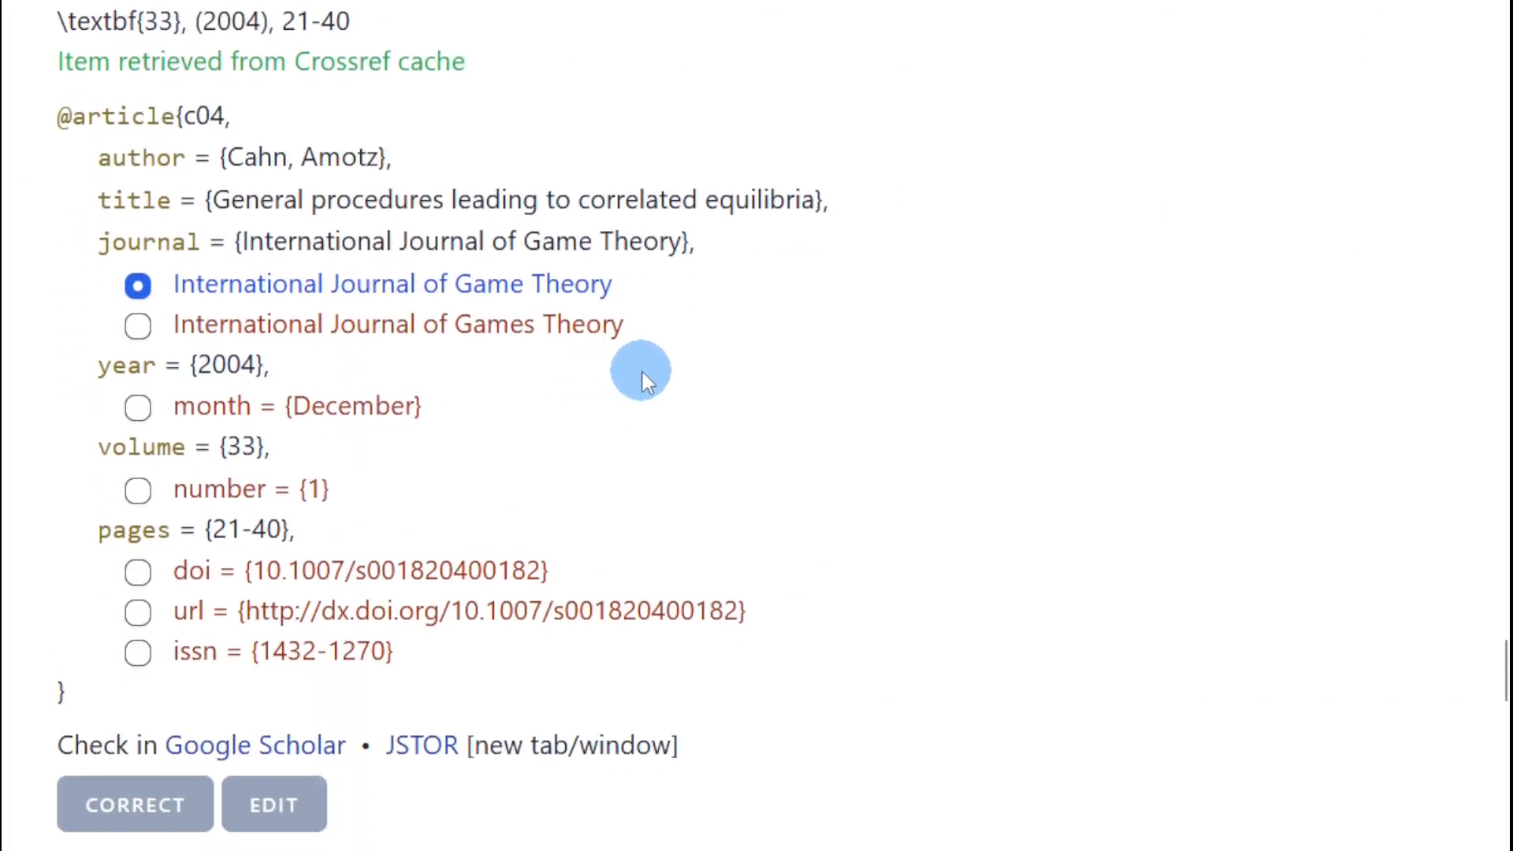
drag(162, 284, 608, 277)
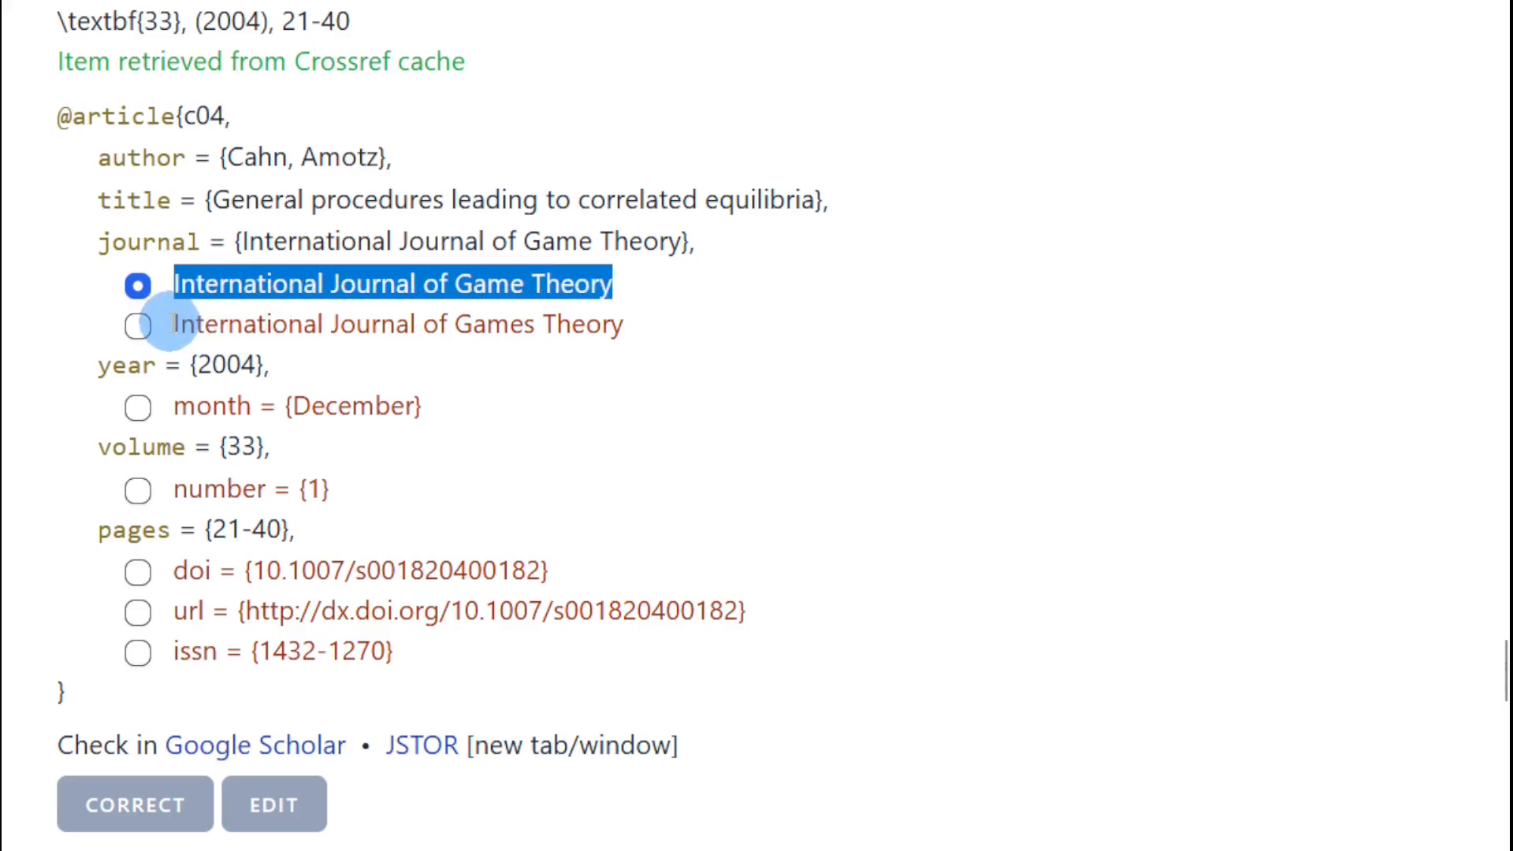
drag(171, 323, 644, 356)
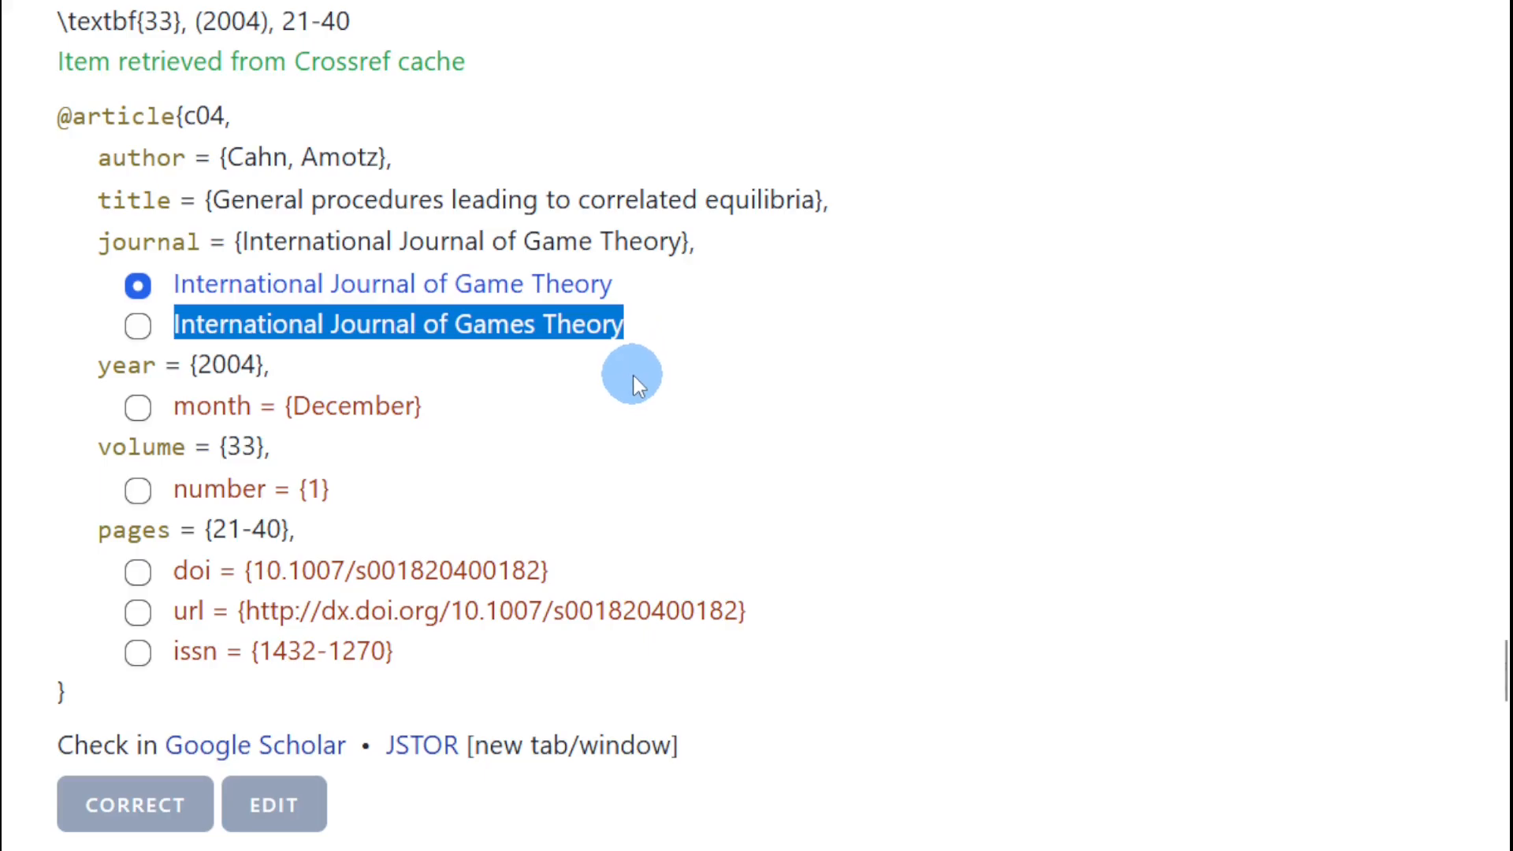
click(630, 385)
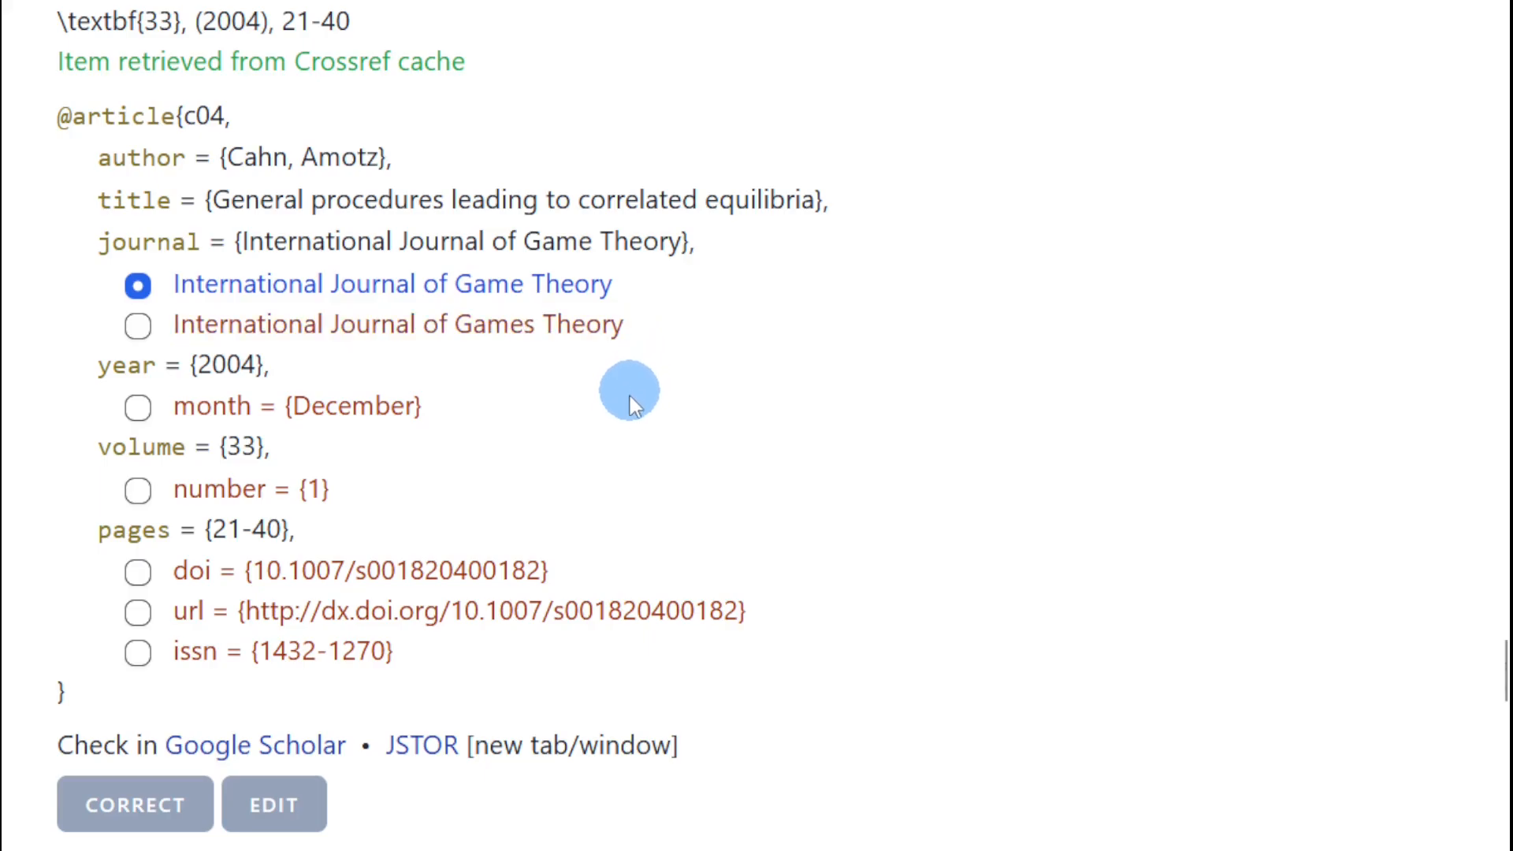
Examine the author, volume and pages alternatives that Crossref offers for the j91 article
scroll(625, 428, down, 7)
scroll(625, 432, down, 2)
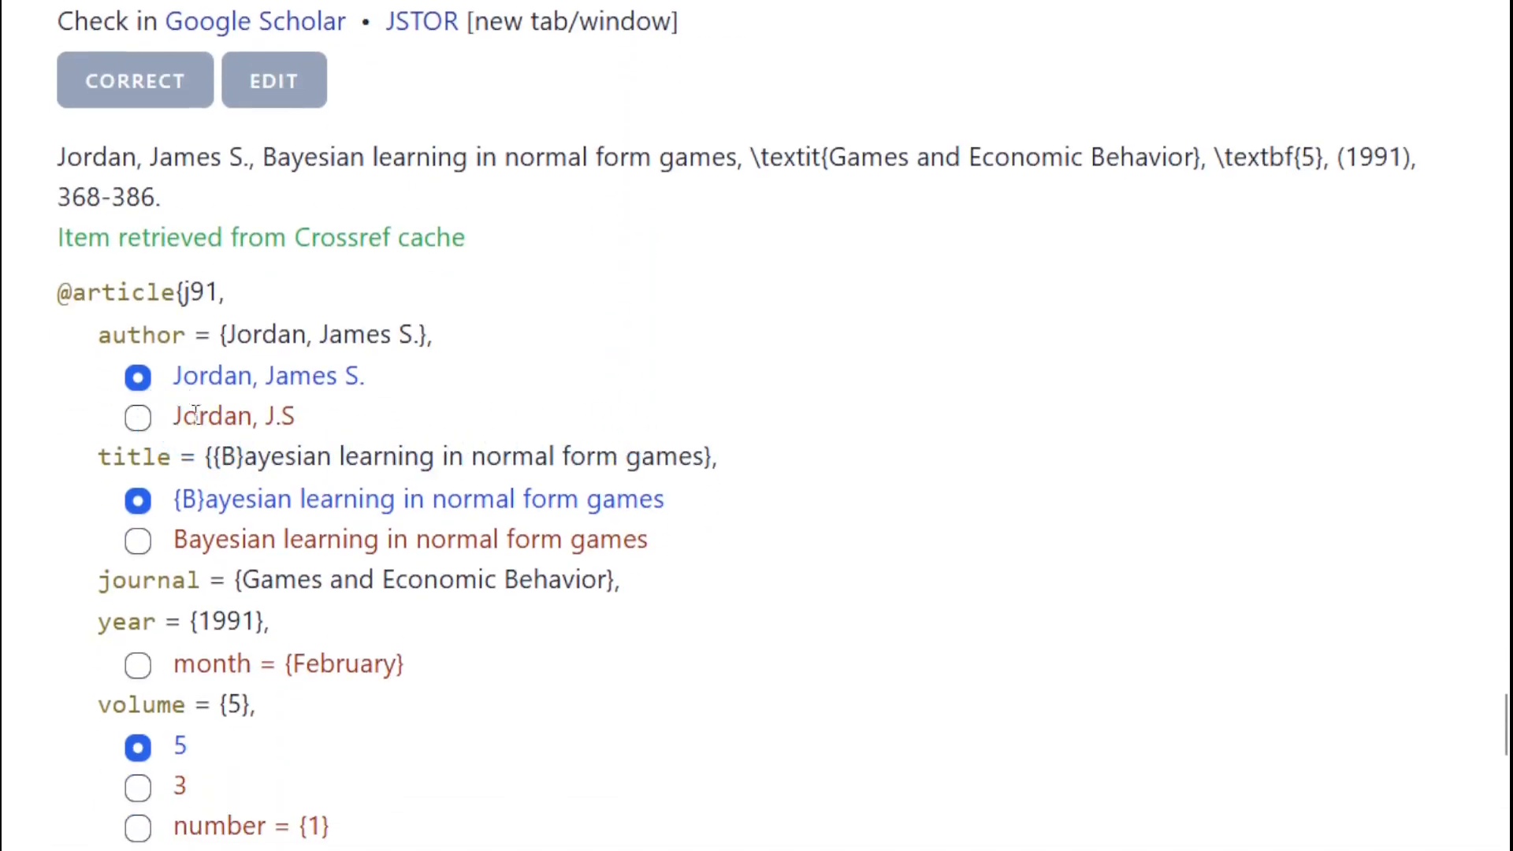
drag(172, 416, 302, 417)
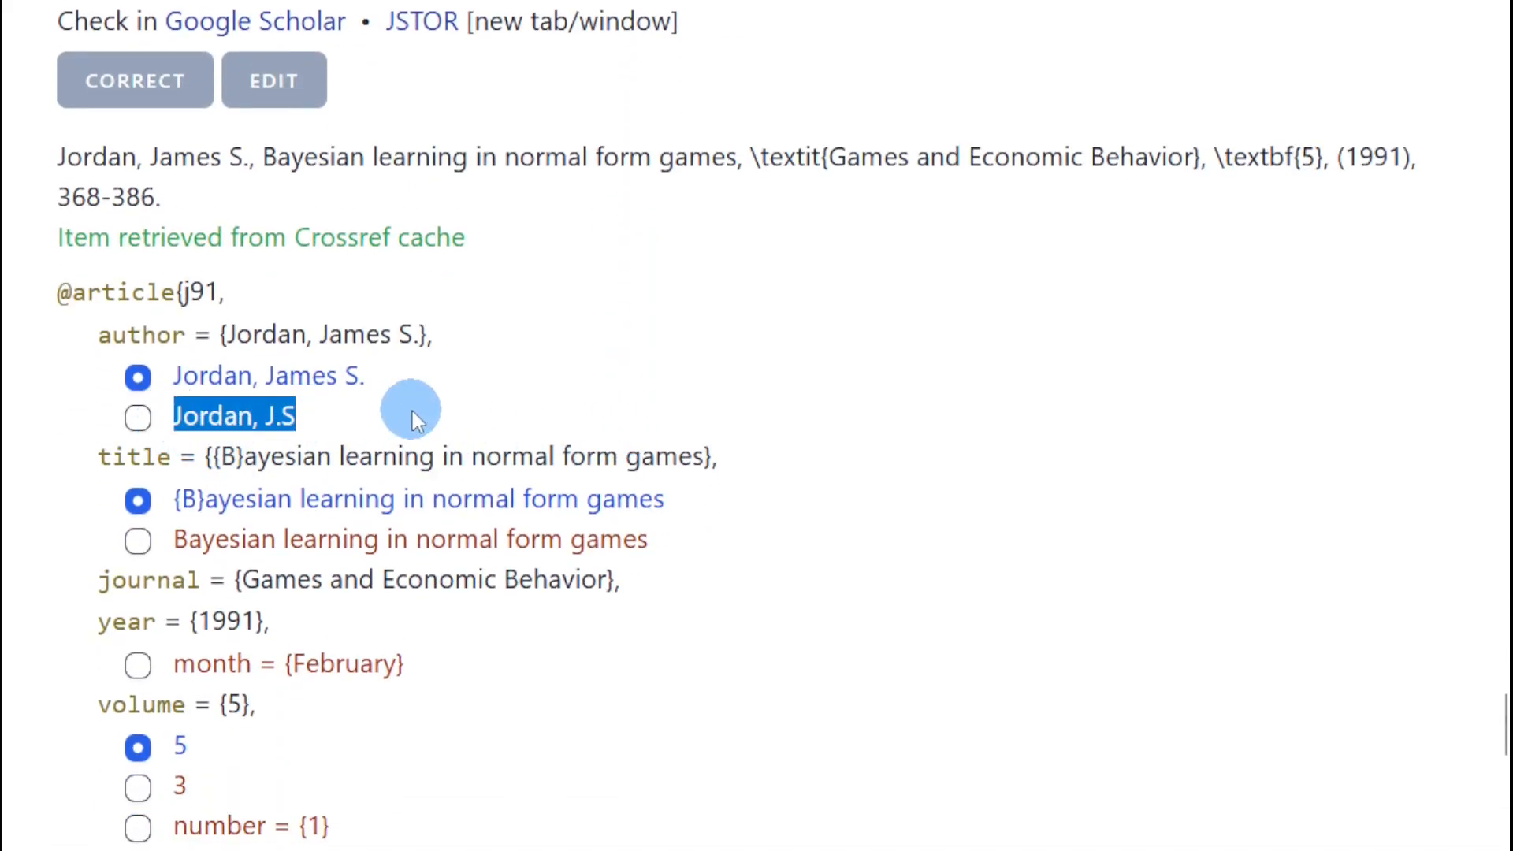
scroll(412, 418, down, 5)
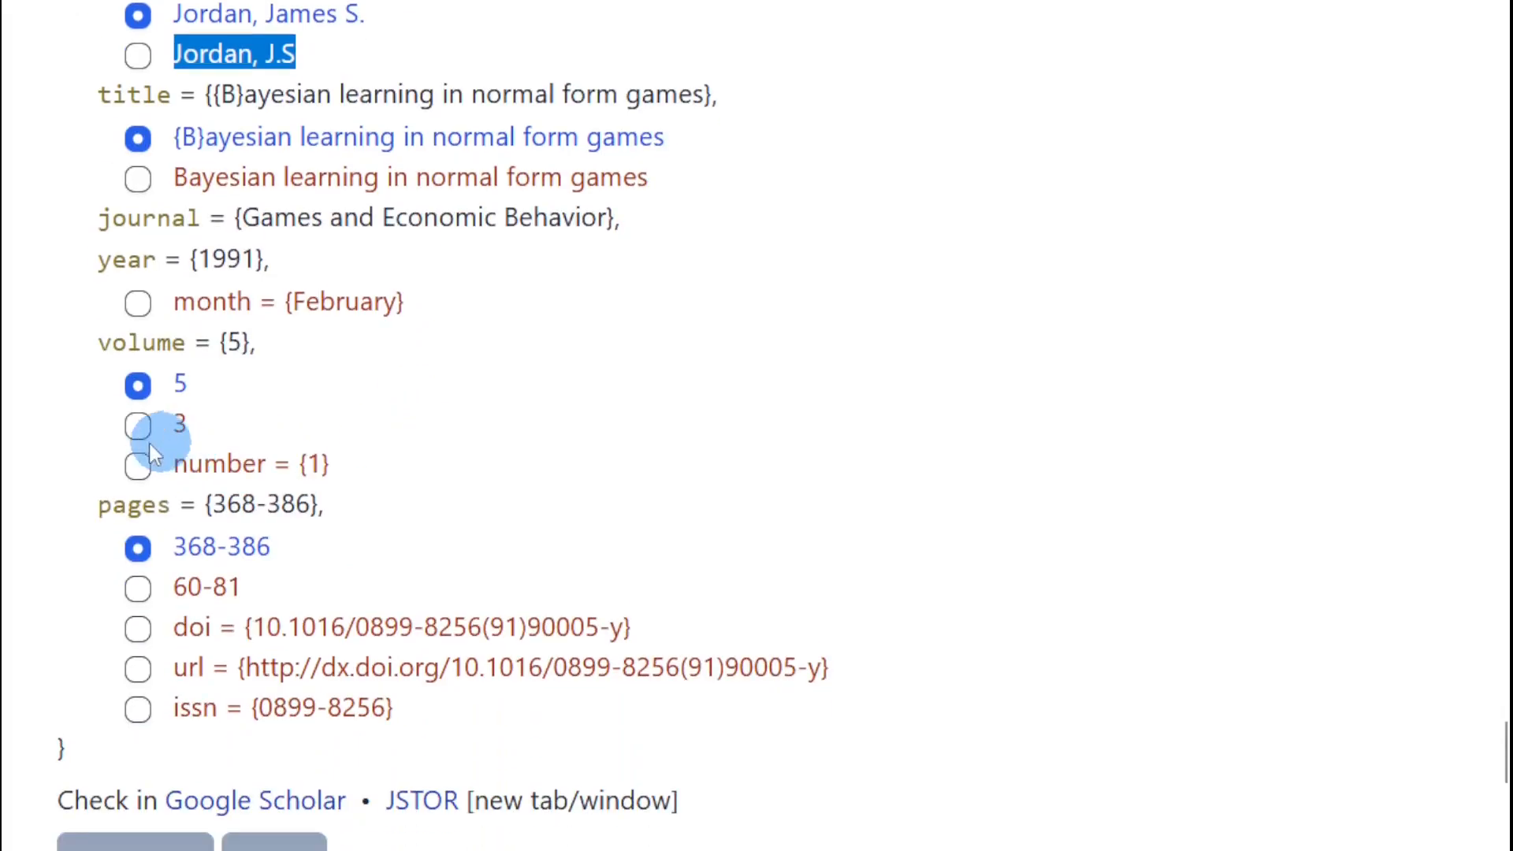
drag(159, 425, 214, 419)
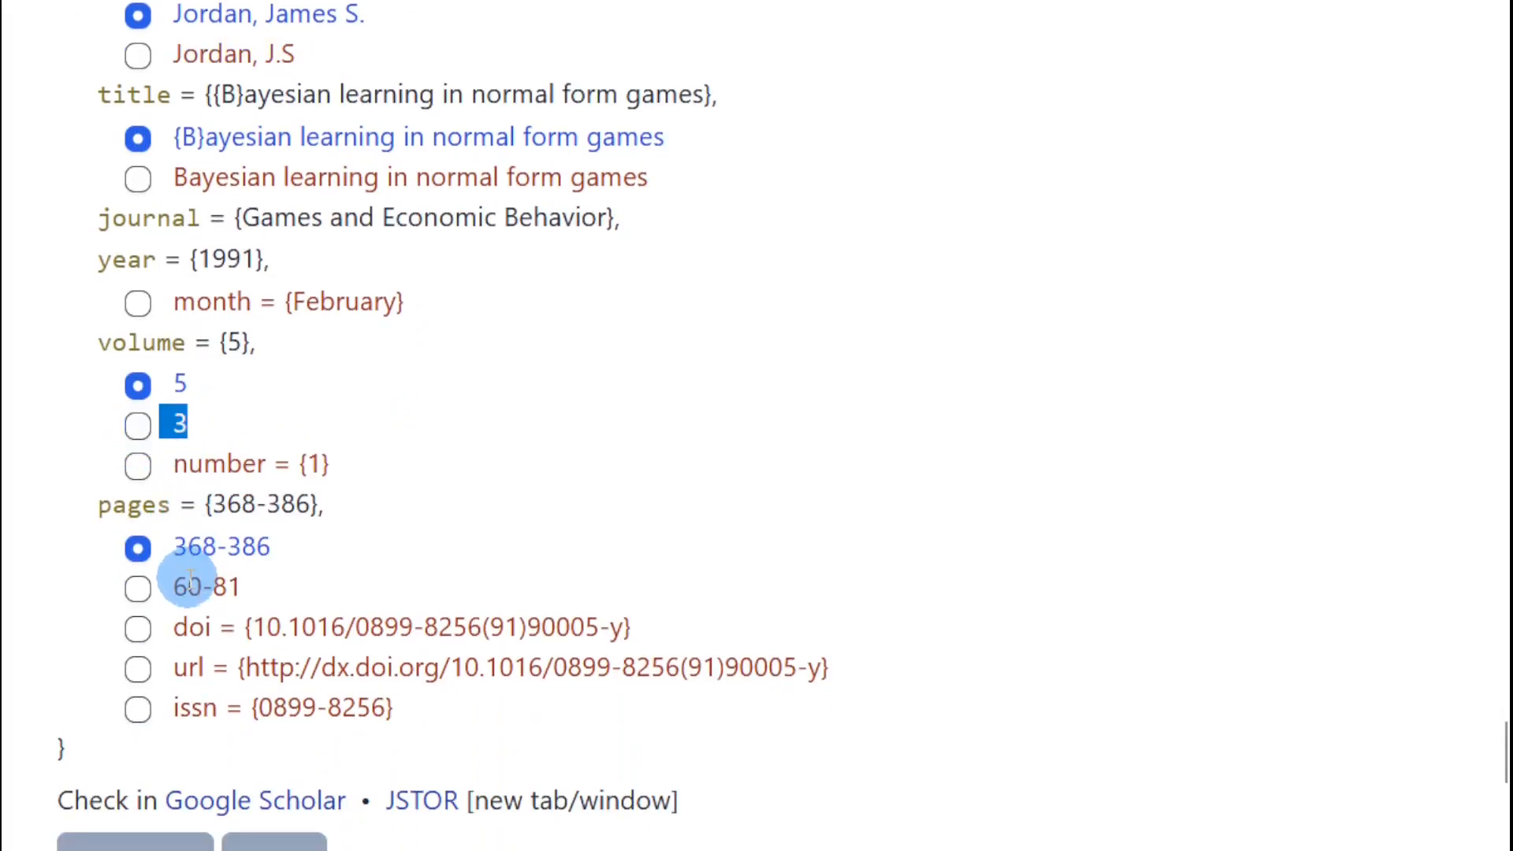
drag(175, 587, 256, 574)
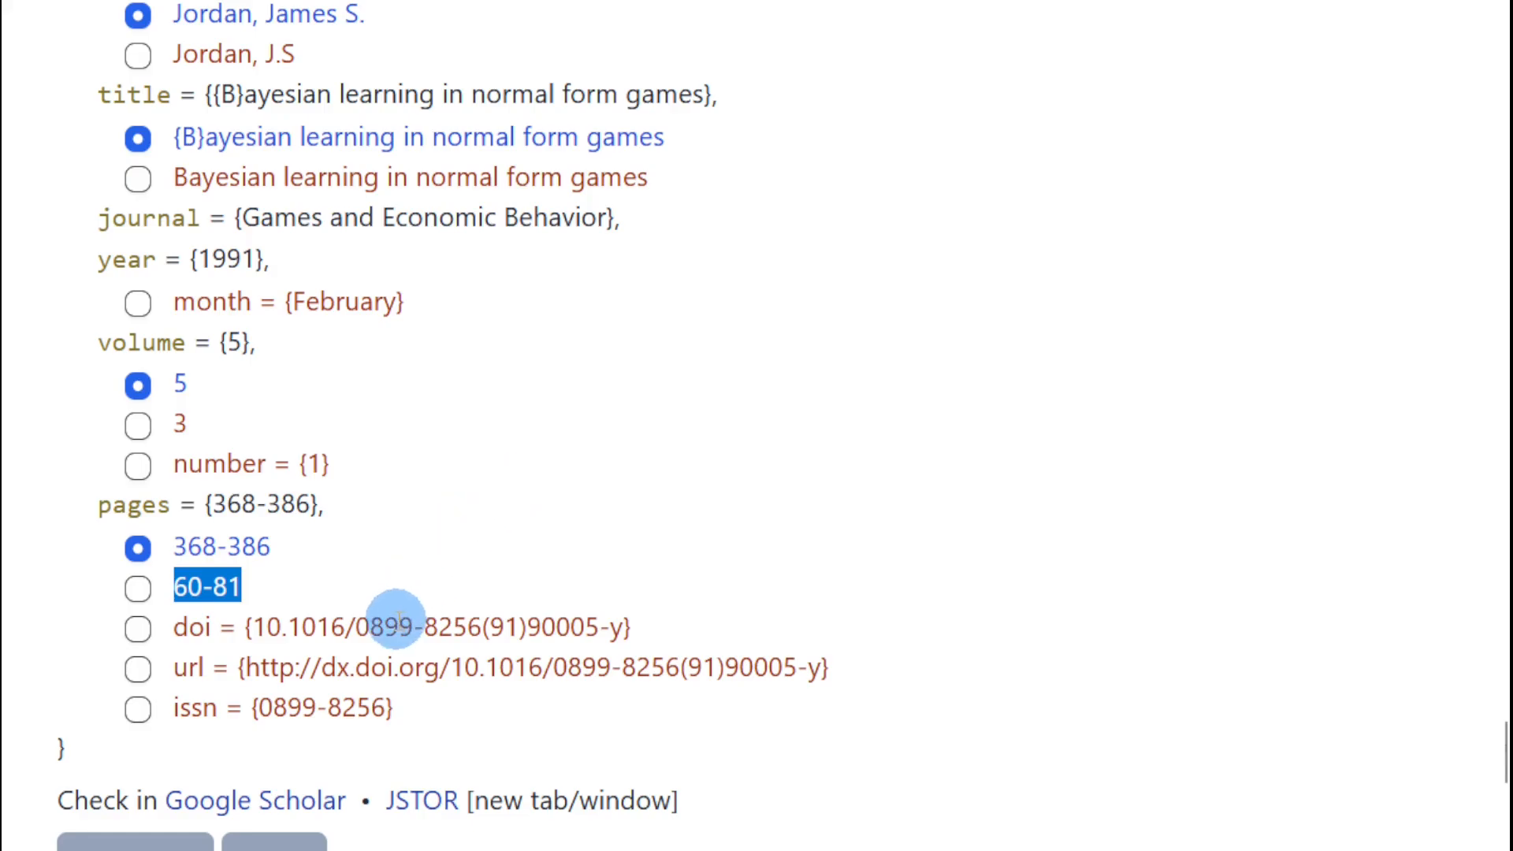
Compare the book version of the y04 item with the Crossref misc version
scroll(406, 615, down, 9)
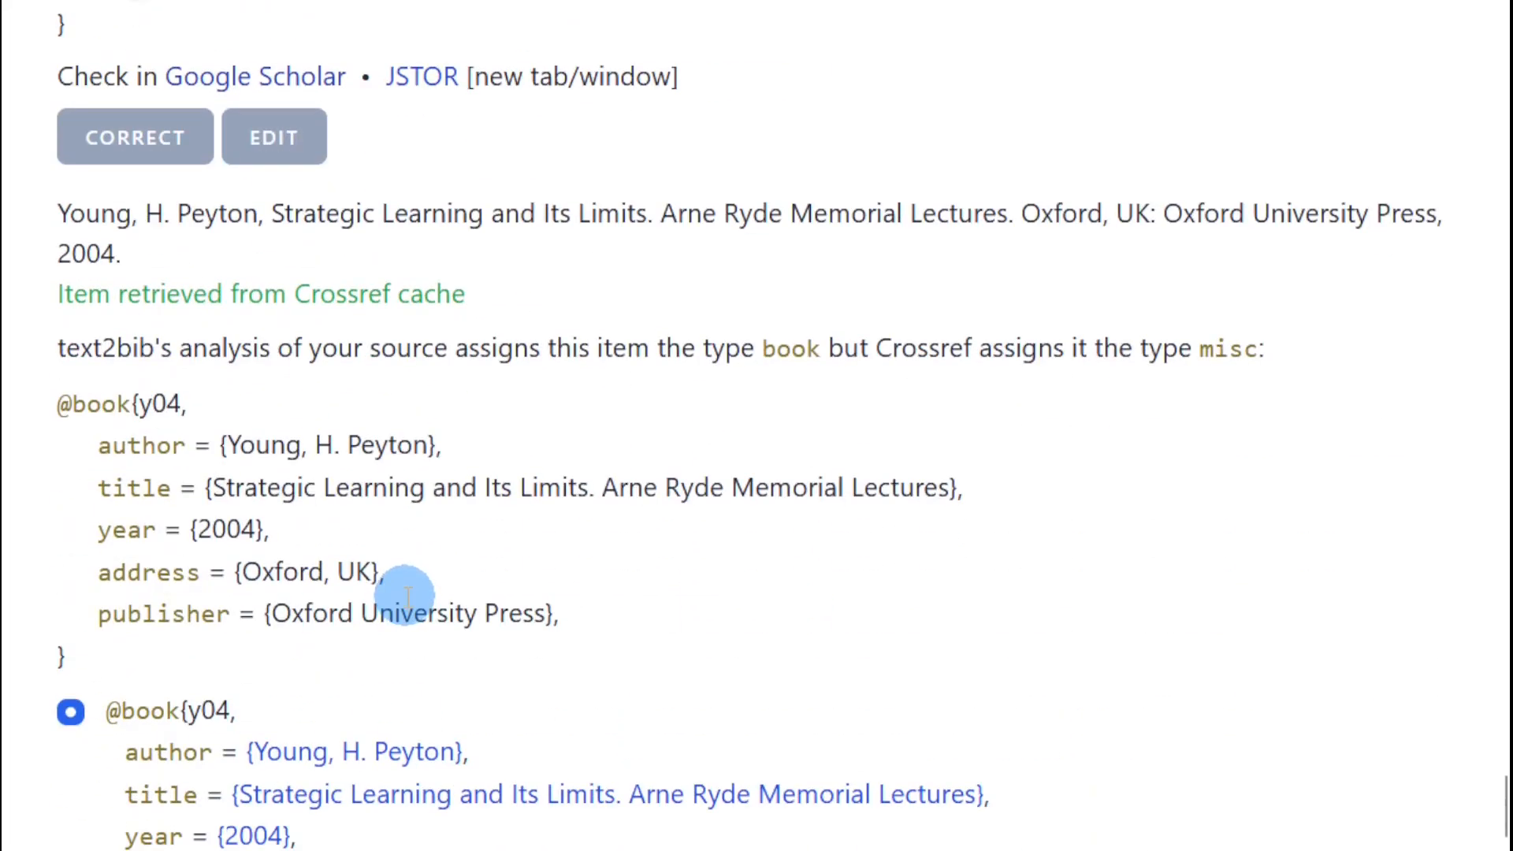
scroll(406, 603, down, 2)
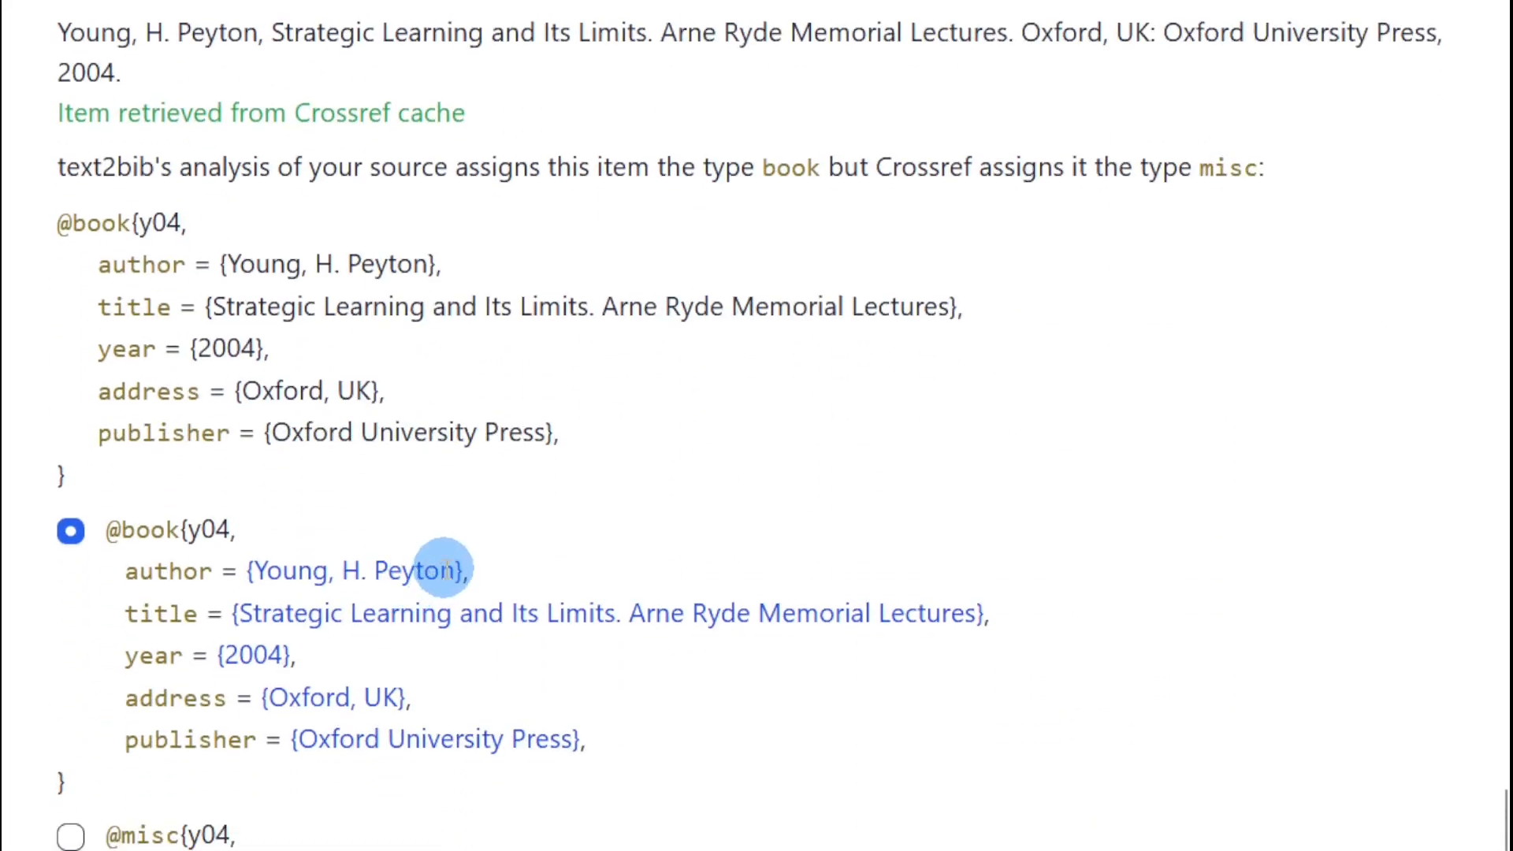
scroll(443, 568, down, 4)
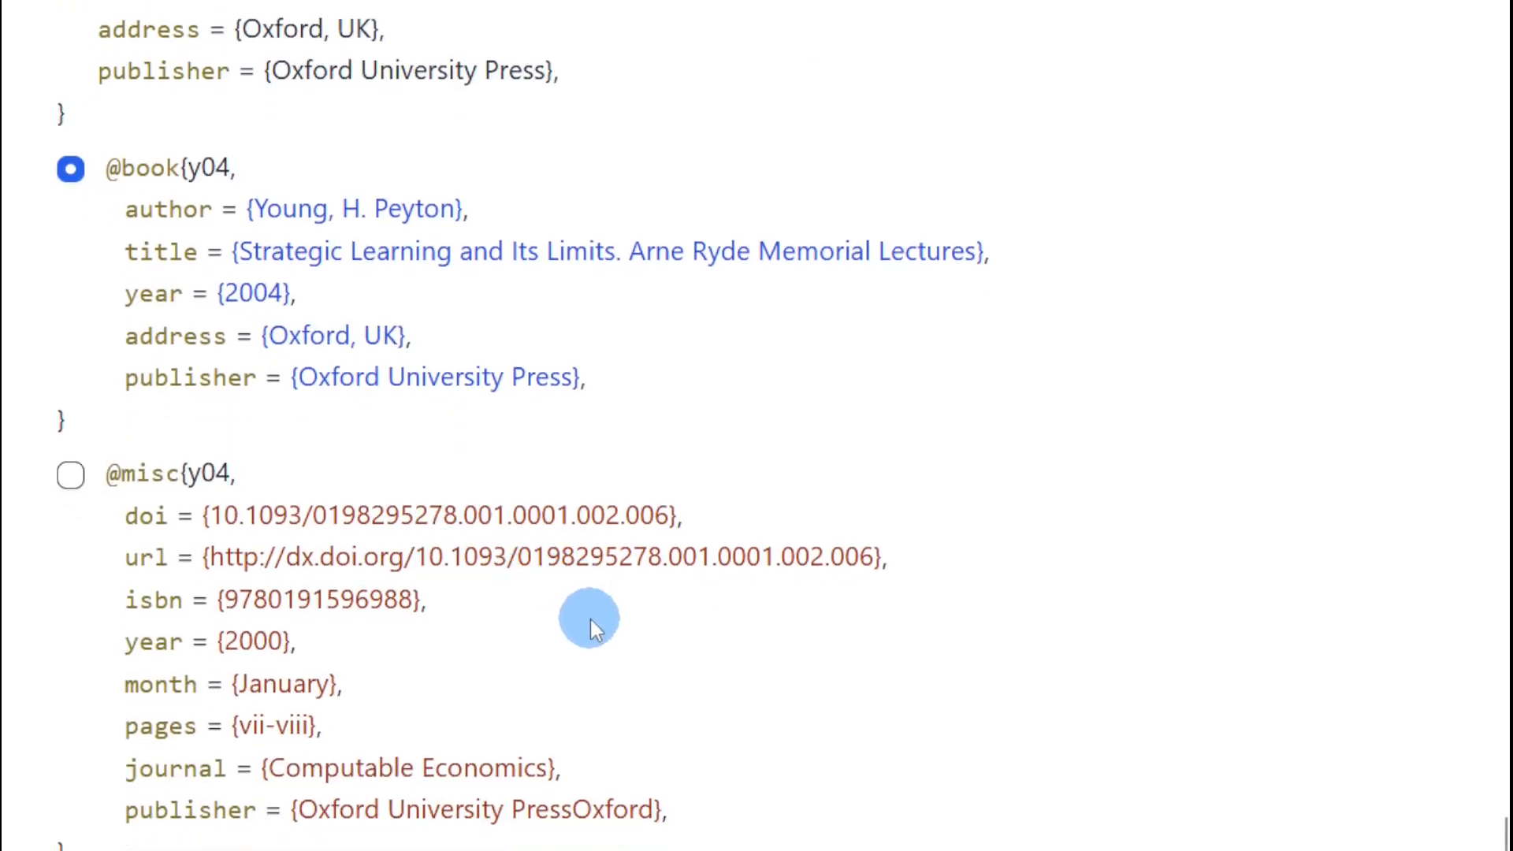